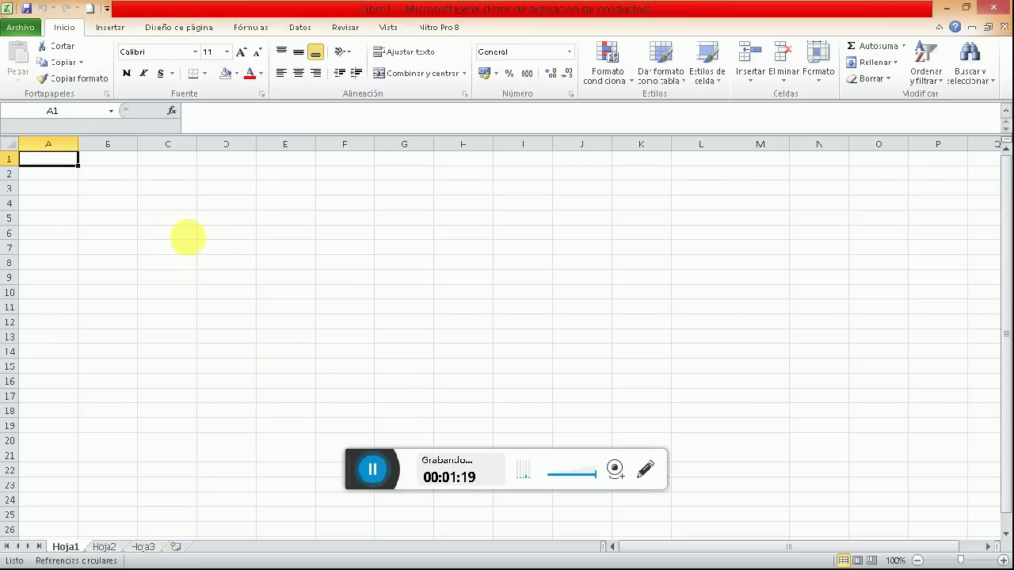
# Step: Merge and centre cells C5:D5 for the first heading
pyautogui.click(186, 236)
pyautogui.moveTo(194, 240); pyautogui.dragTo(203, 235)
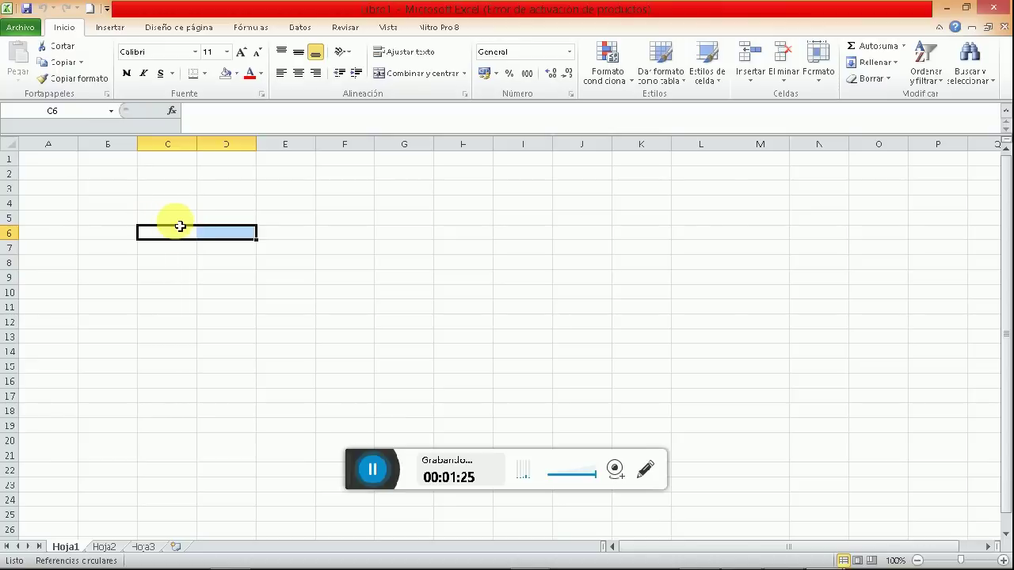
pyautogui.click(186, 224)
pyautogui.moveTo(186, 225); pyautogui.dragTo(242, 227)
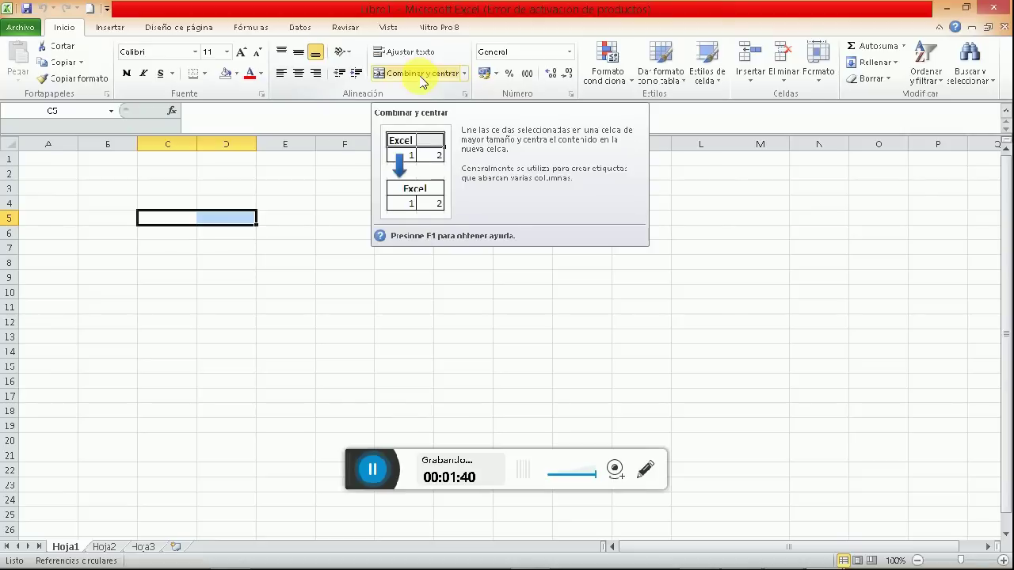
pyautogui.click(422, 76)
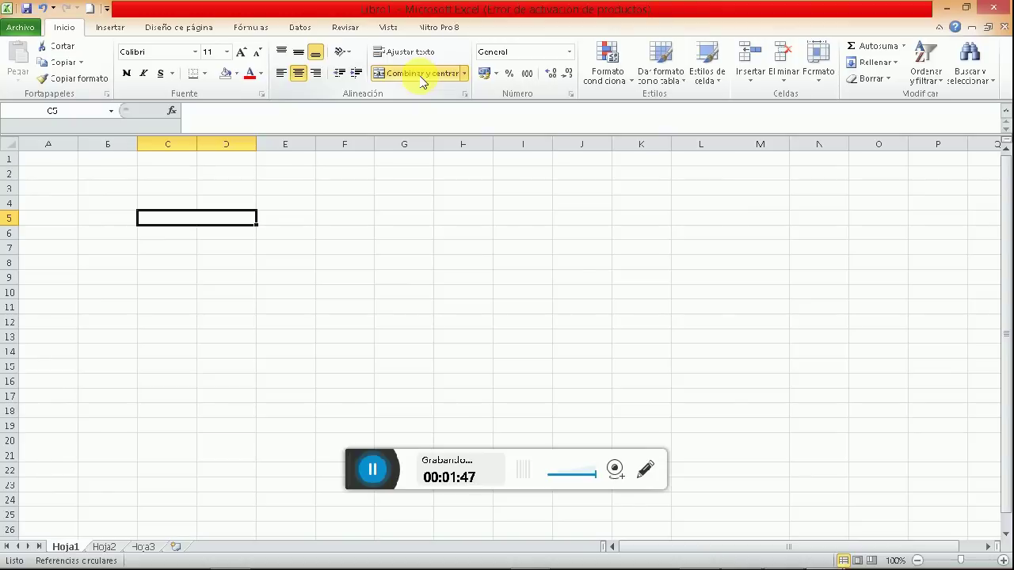
# Step: Enter the heading 'Efectivo ene Caja y Banco' in the merged cell and make it bold
pyautogui.write('Efectivo ene Caja')
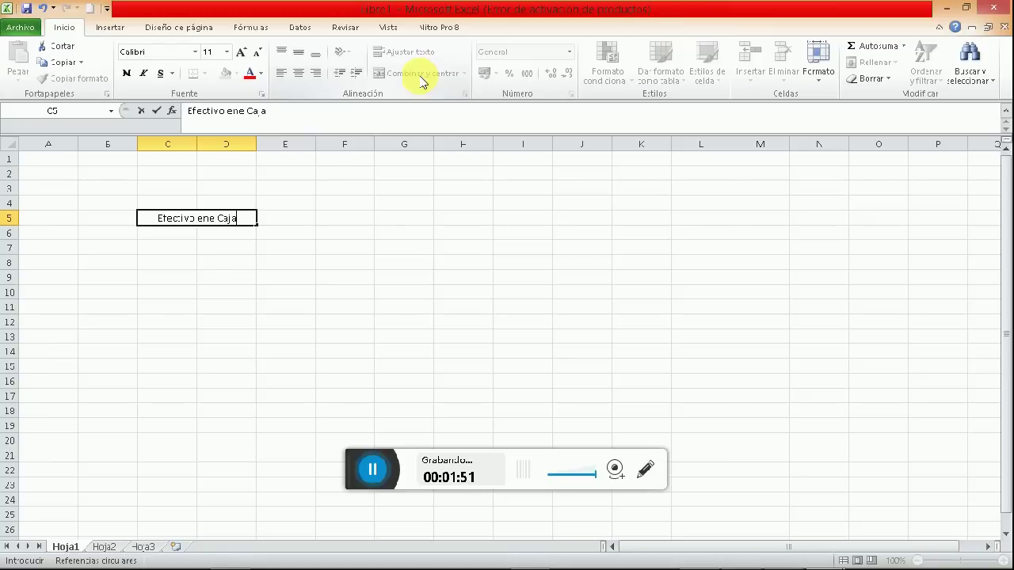
pyautogui.write(' y Banco')
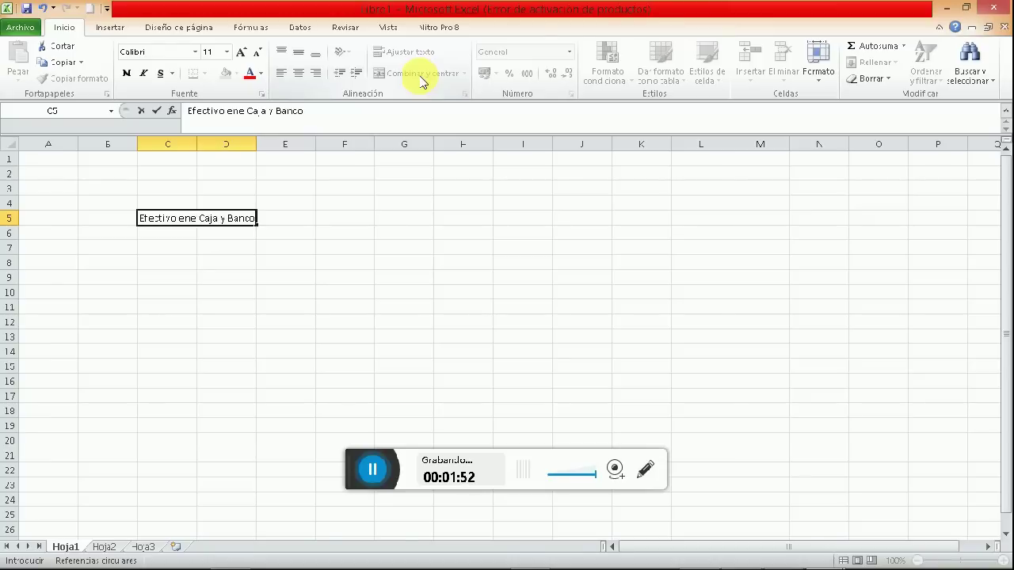
pyautogui.press('Return')
pyautogui.press('Up')
pyautogui.hotkey('shift', 'Right')
pyautogui.click(420, 77)
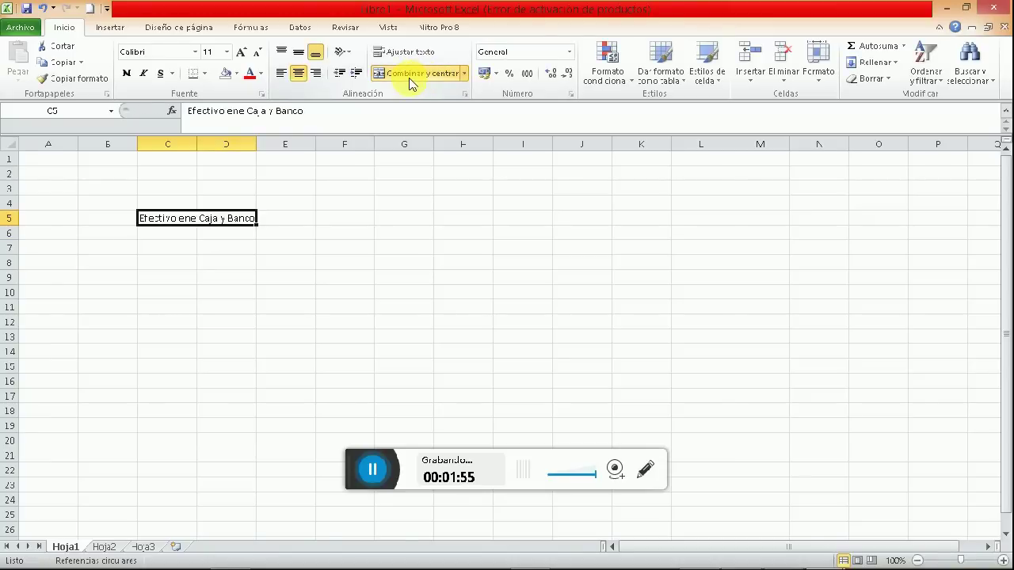
pyautogui.click(126, 72)
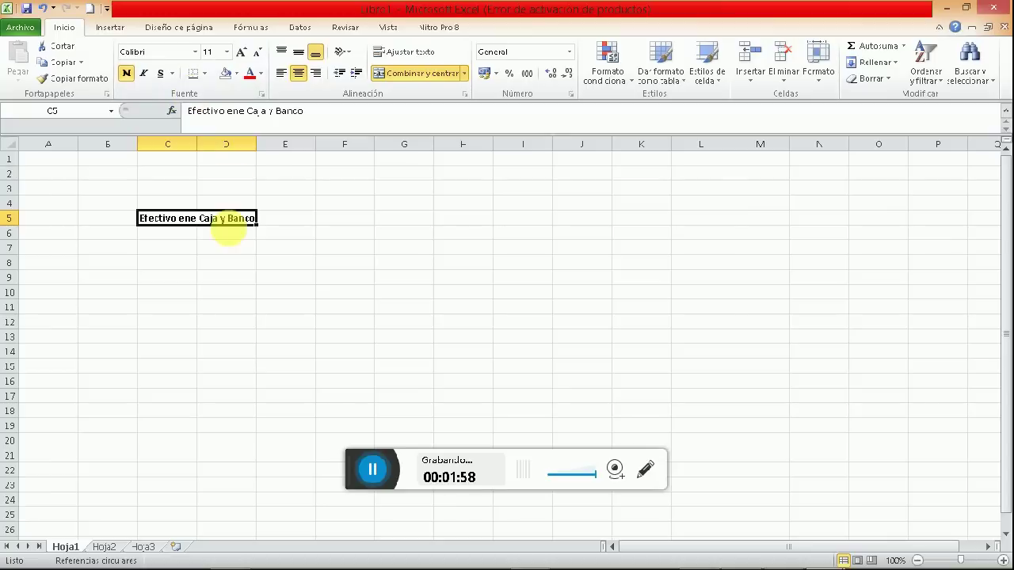
# Step: Widen columns C and D
pyautogui.moveTo(257, 149); pyautogui.dragTo(295, 154)
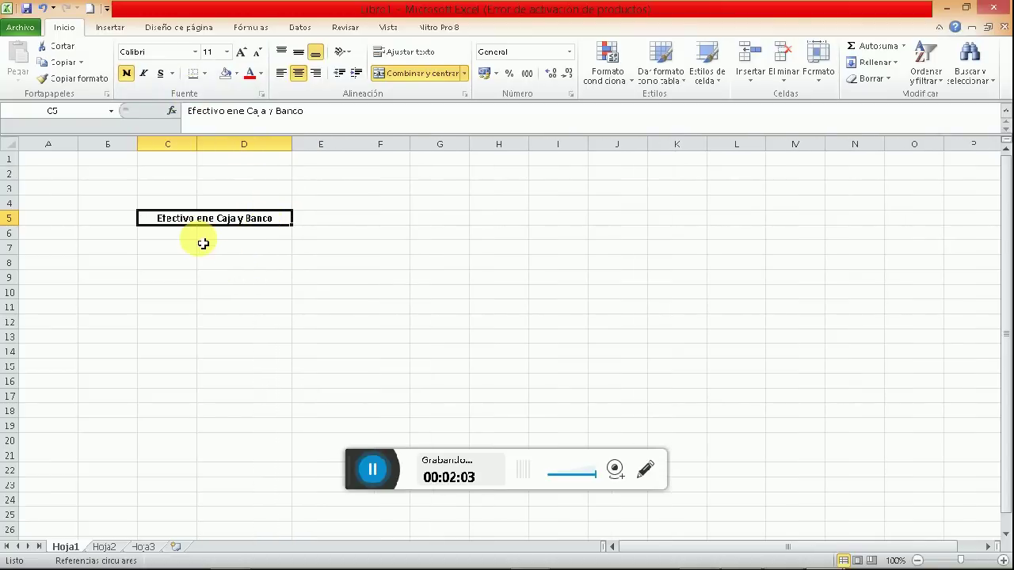
pyautogui.moveTo(197, 147); pyautogui.dragTo(218, 157)
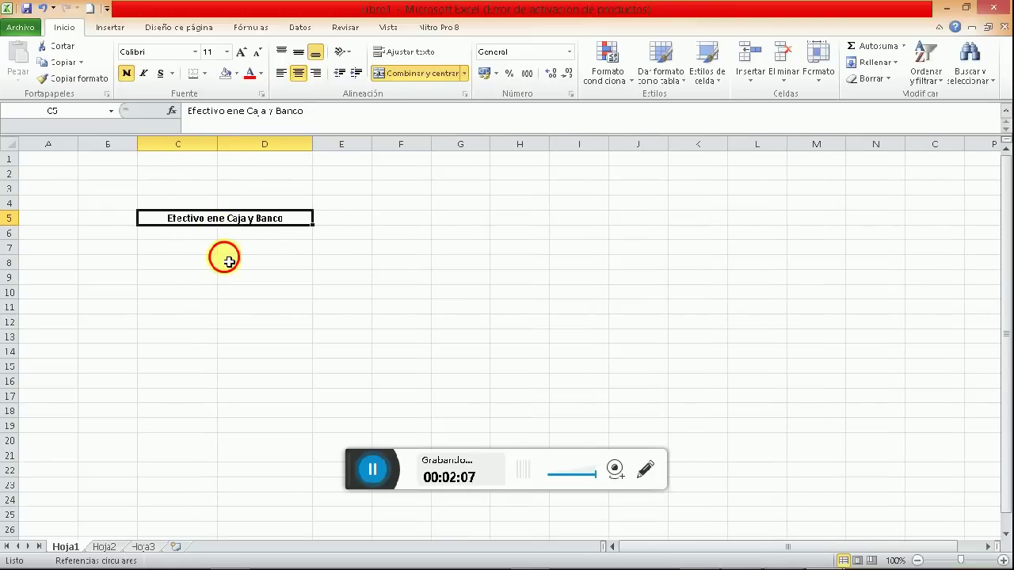
pyautogui.click(224, 260)
# Step: Fix the heading typo so 'ene' reads 'en'
pyautogui.click(188, 219)
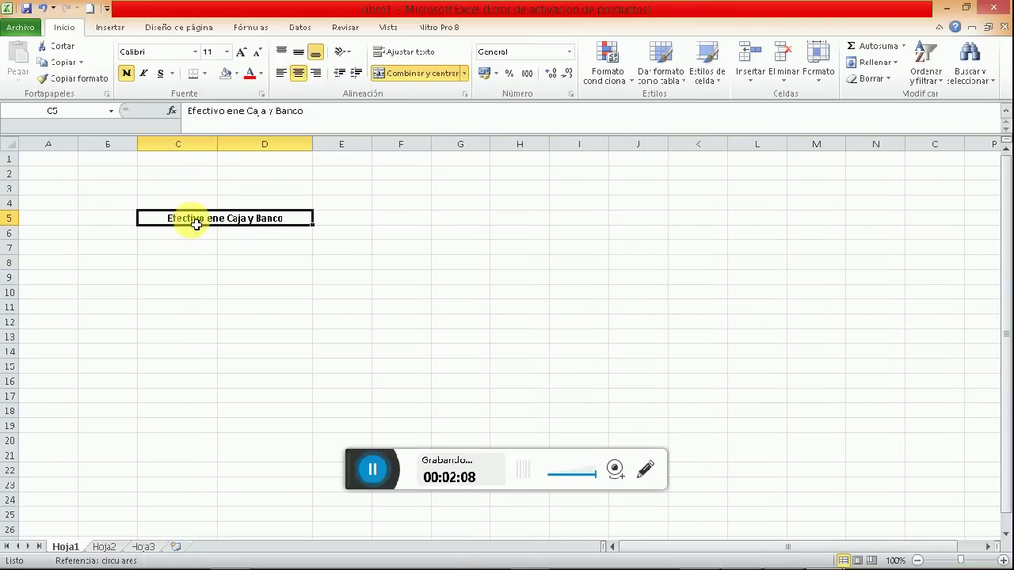
pyautogui.click(240, 111)
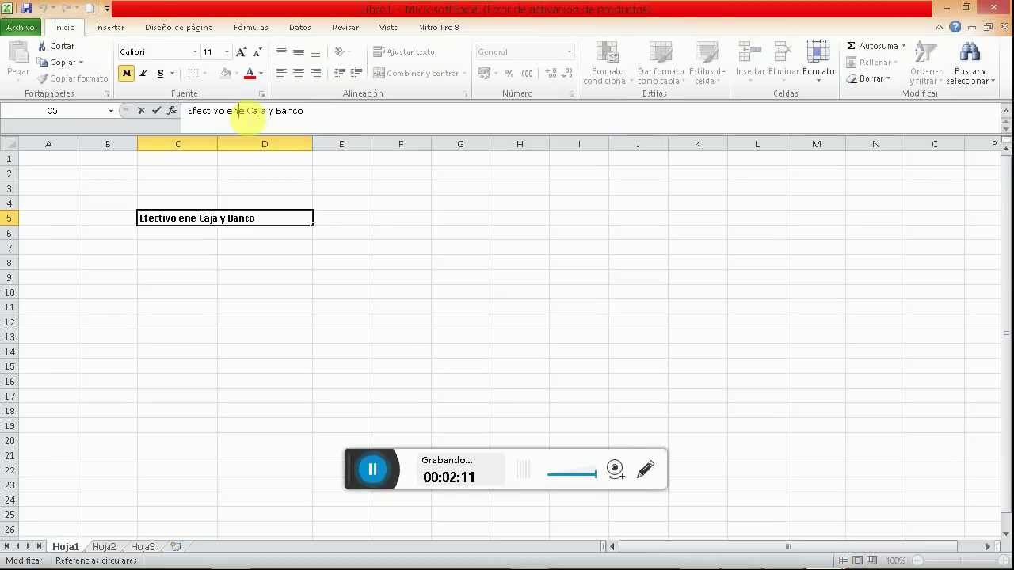
pyautogui.press('BackSpace')
pyautogui.press('Return')
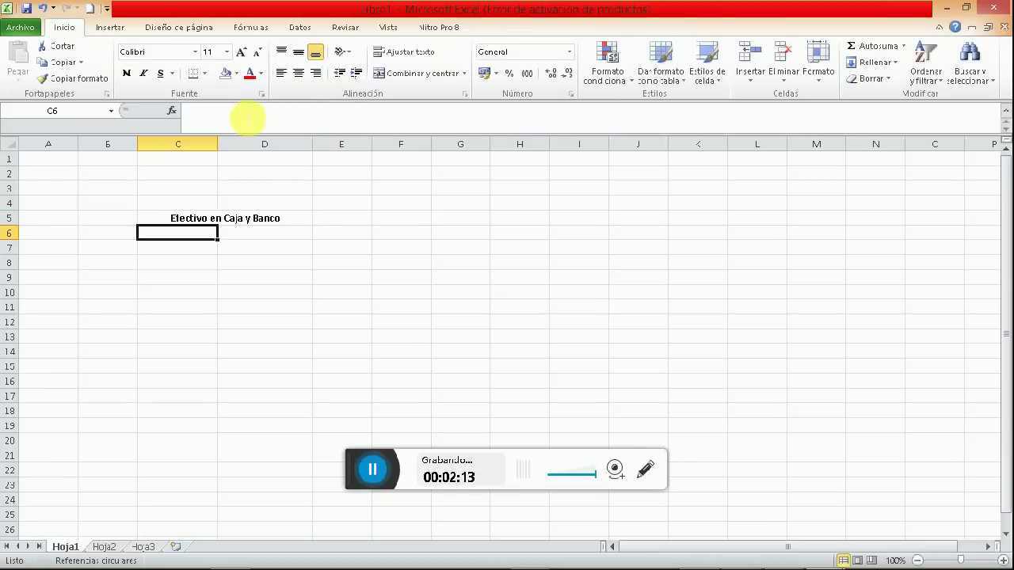
# Step: Copy the heading to F5:G5 and change its text to 'Cash in bank accounts'
pyautogui.press('Up')
pyautogui.hotkey('ctrl', 'c')
pyautogui.press('Right')
pyautogui.press('Right')
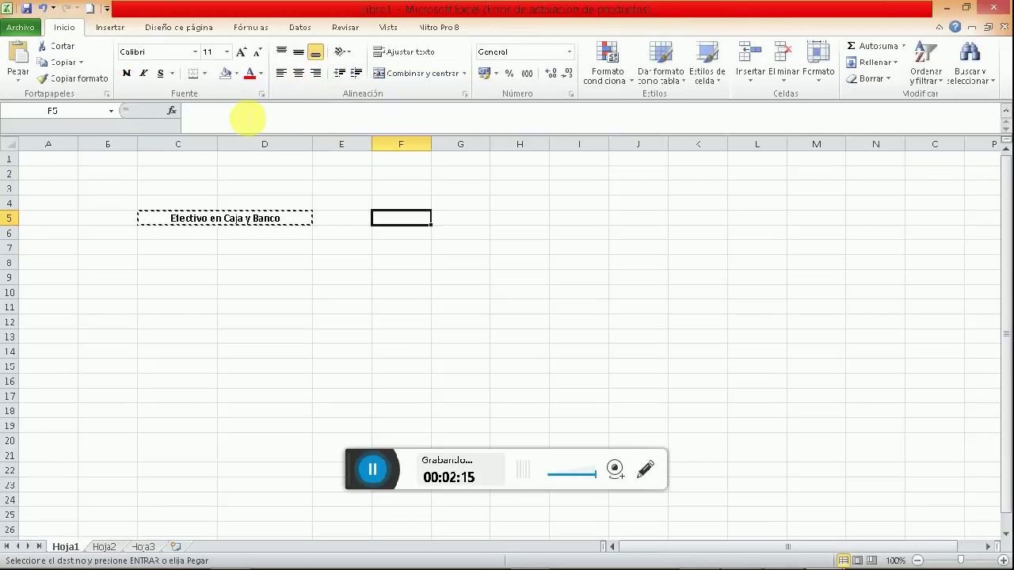
pyautogui.hotkey('ctrl', 'v')
pyautogui.press('Escape')
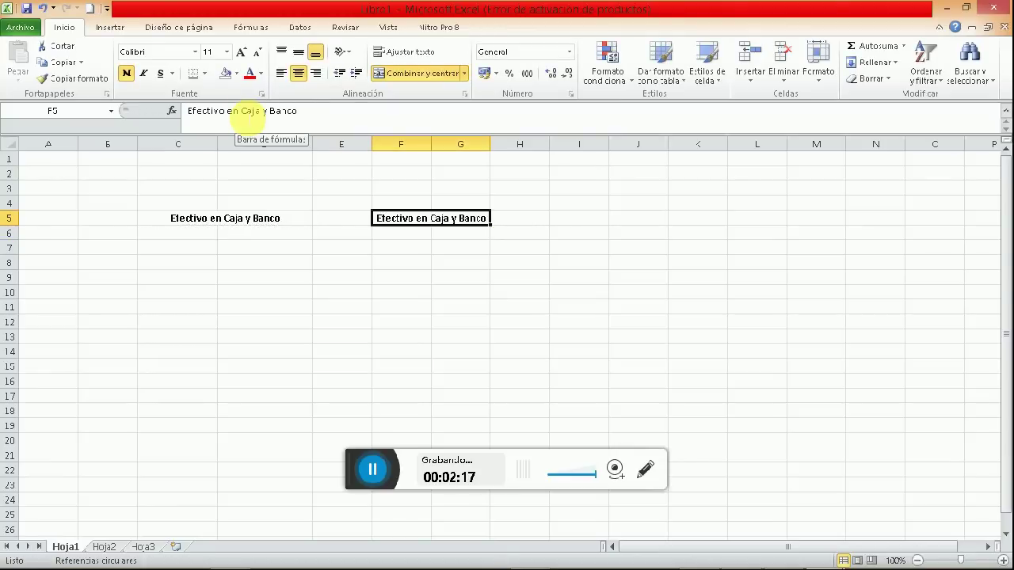
pyautogui.write('Cash in bank accounts')
pyautogui.press('Return')
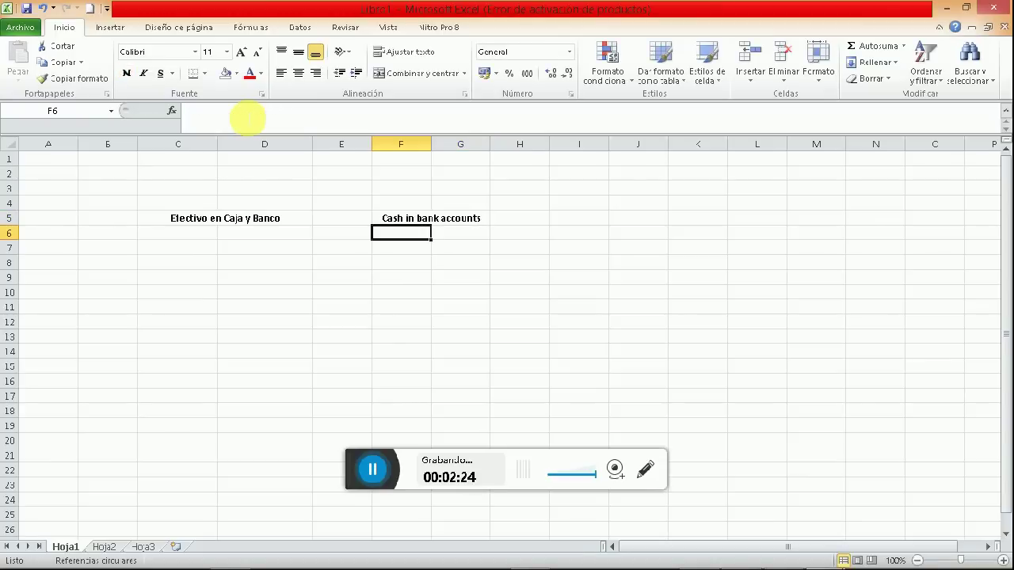
# Step: Select cells C6:D6 beneath the first heading
pyautogui.press('Left')
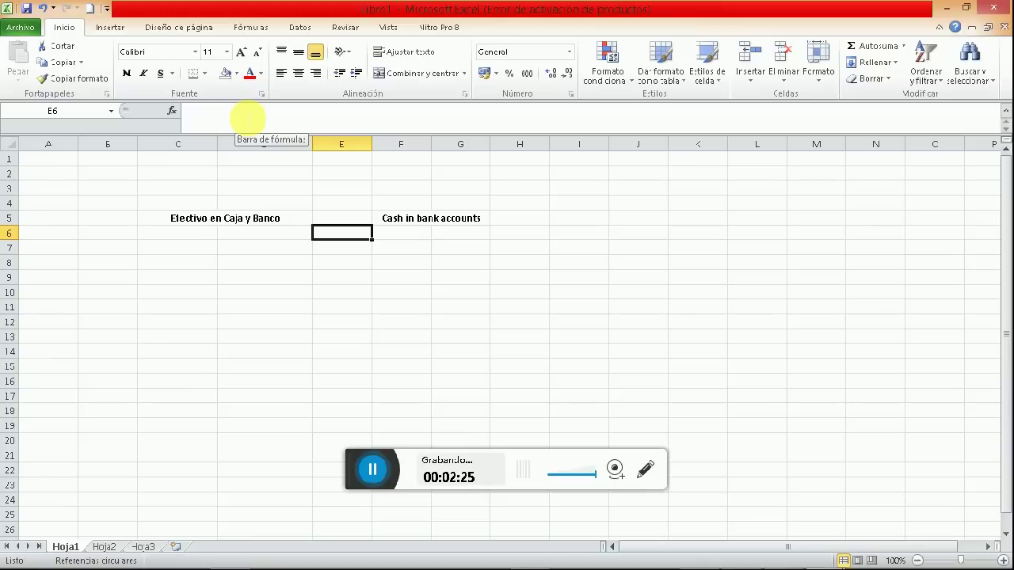
pyautogui.press('Left')
pyautogui.press('Left')
pyautogui.hotkey('shift', 'Right')
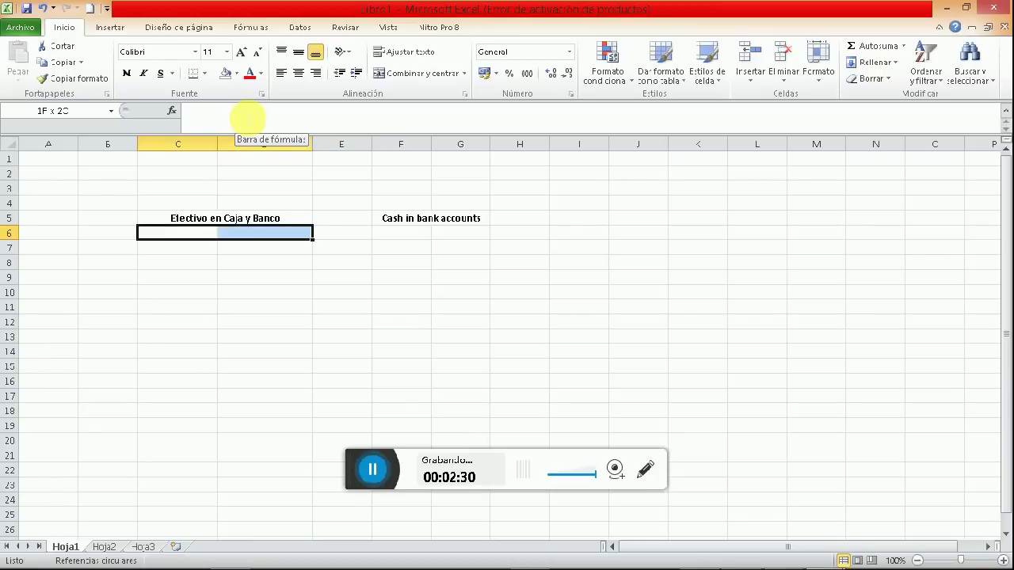
# Step: Add a top border along C6:D6 under the first heading
pyautogui.click(205, 75)
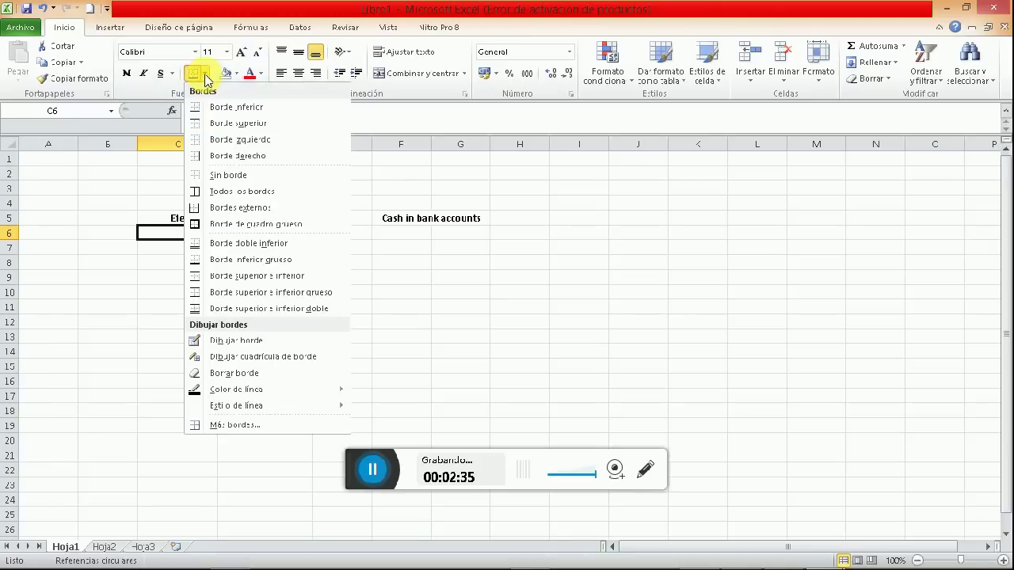
pyautogui.click(228, 129)
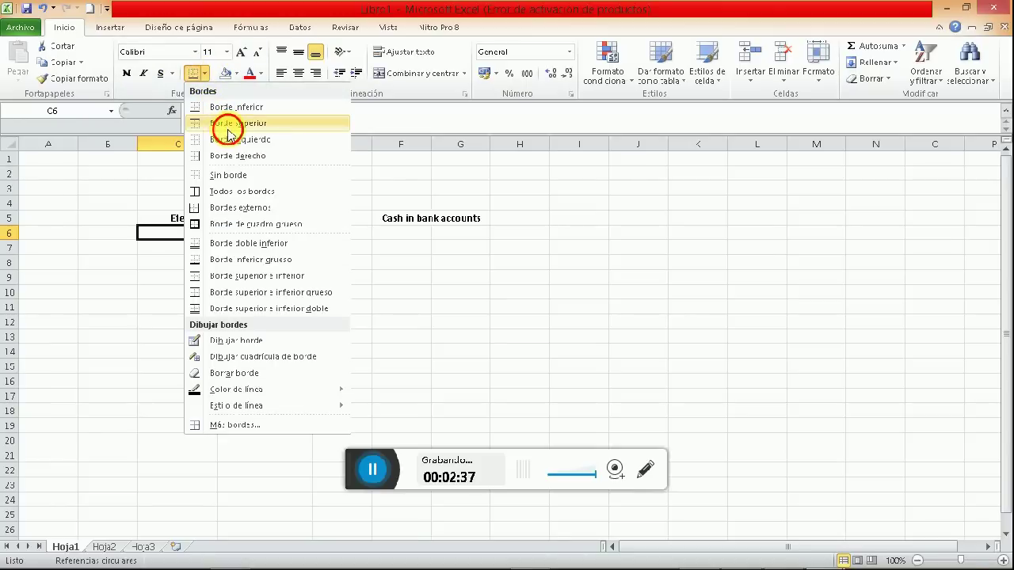
pyautogui.click(235, 221)
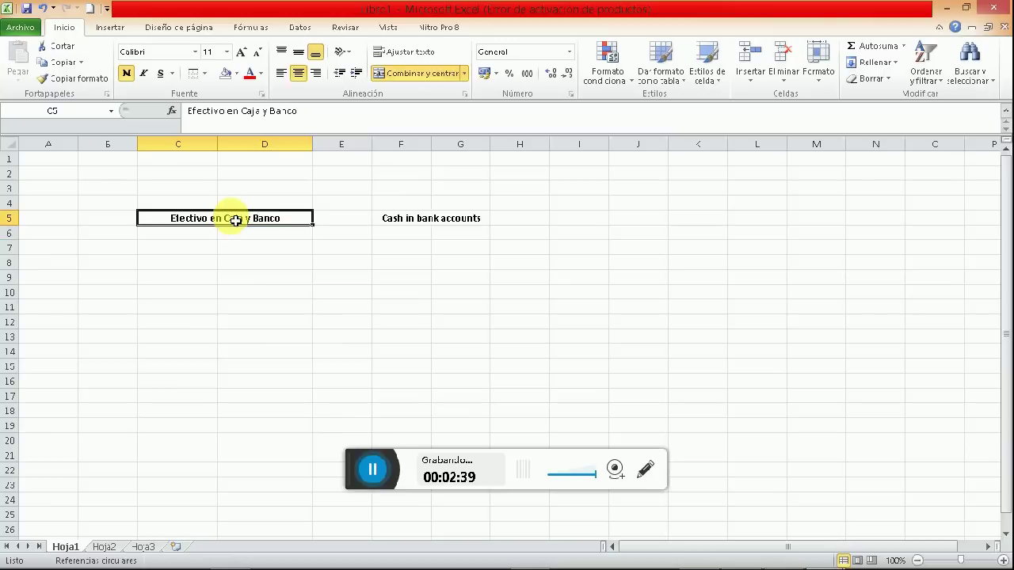
# Step: Give the Cash in bank accounts heading a bottom border and select D6:D10
pyautogui.click(427, 231)
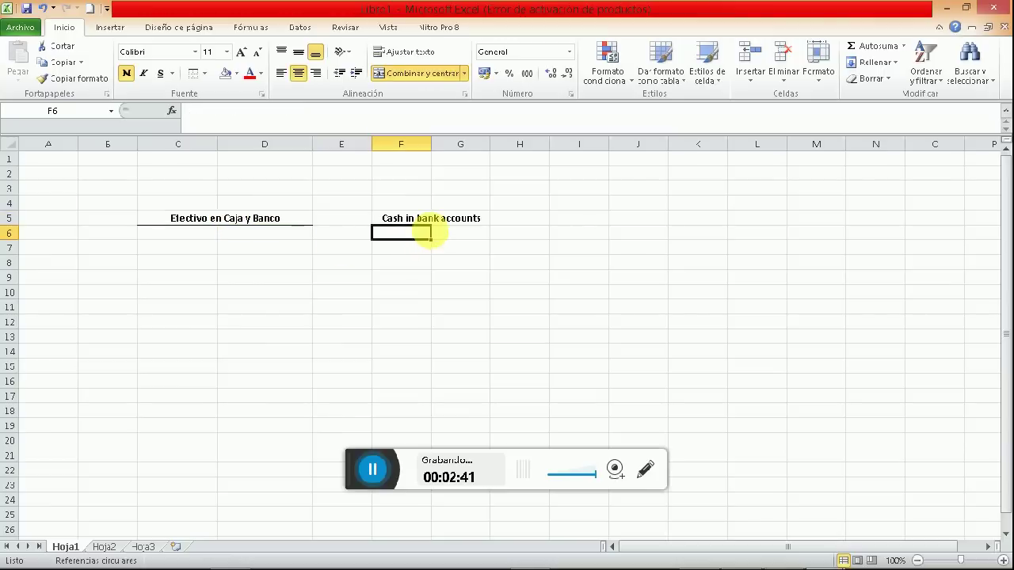
pyautogui.click(450, 220)
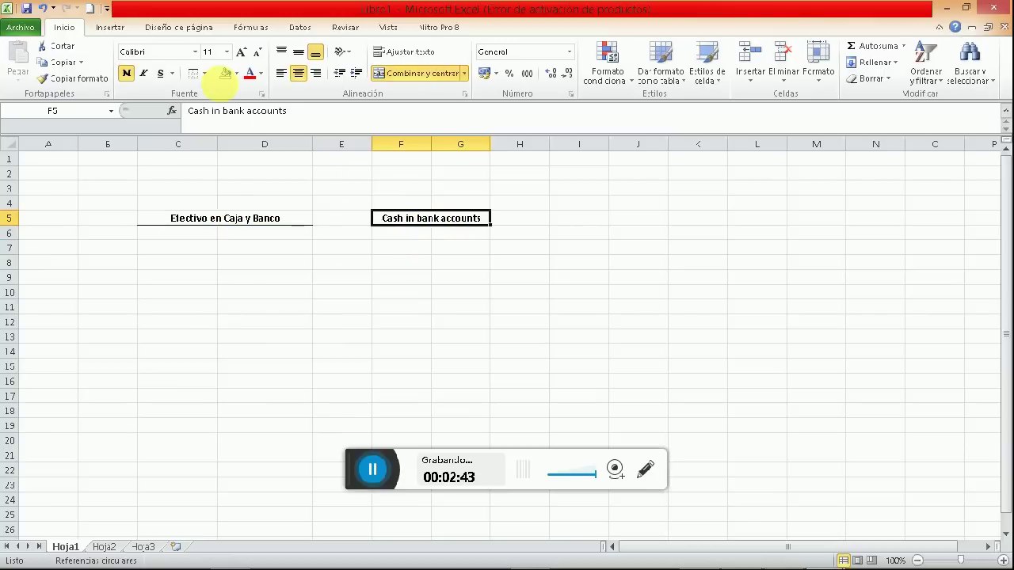
pyautogui.click(206, 74)
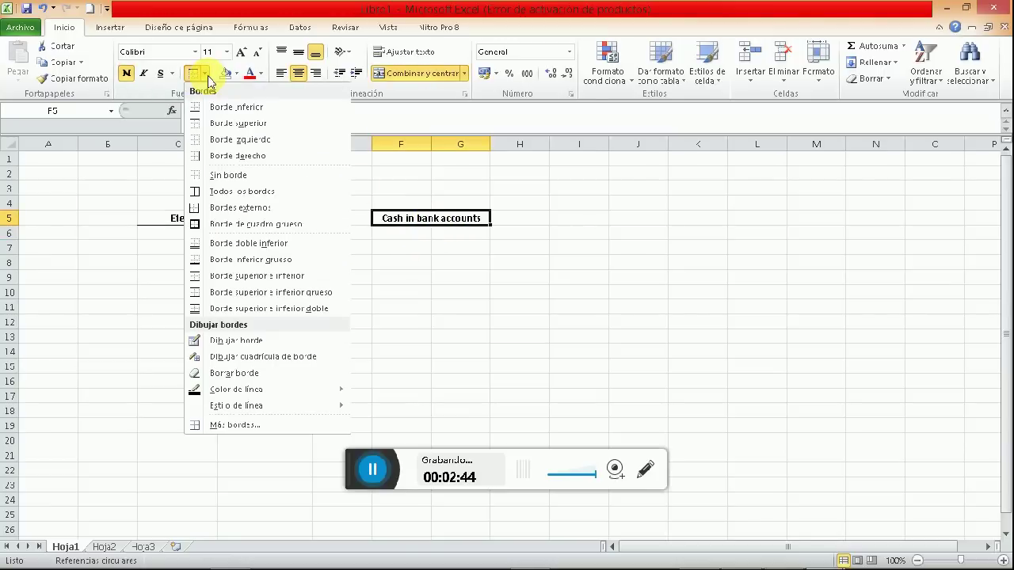
pyautogui.click(237, 107)
pyautogui.click(226, 246)
pyautogui.moveTo(243, 234); pyautogui.dragTo(251, 293)
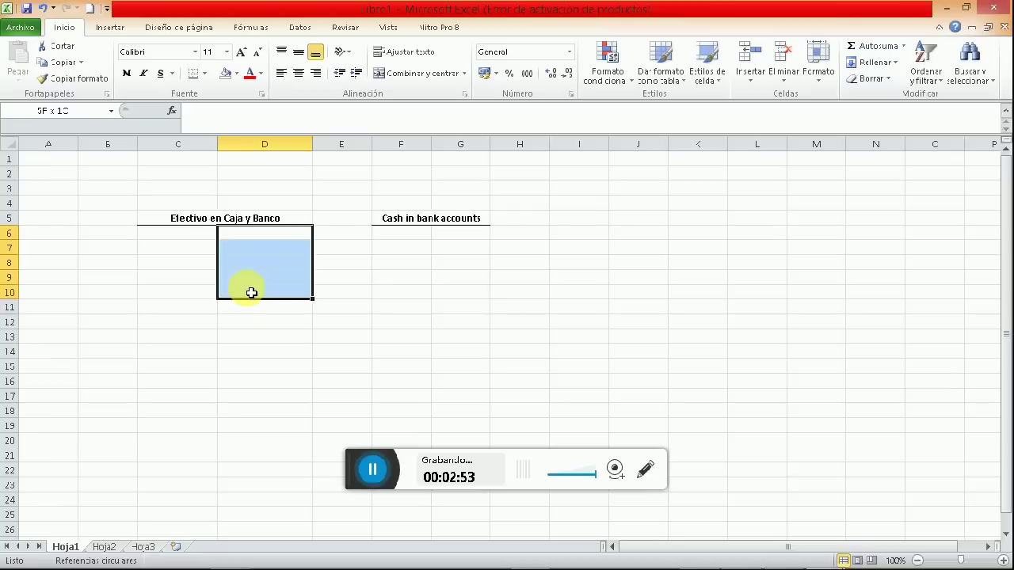
pyautogui.click(204, 73)
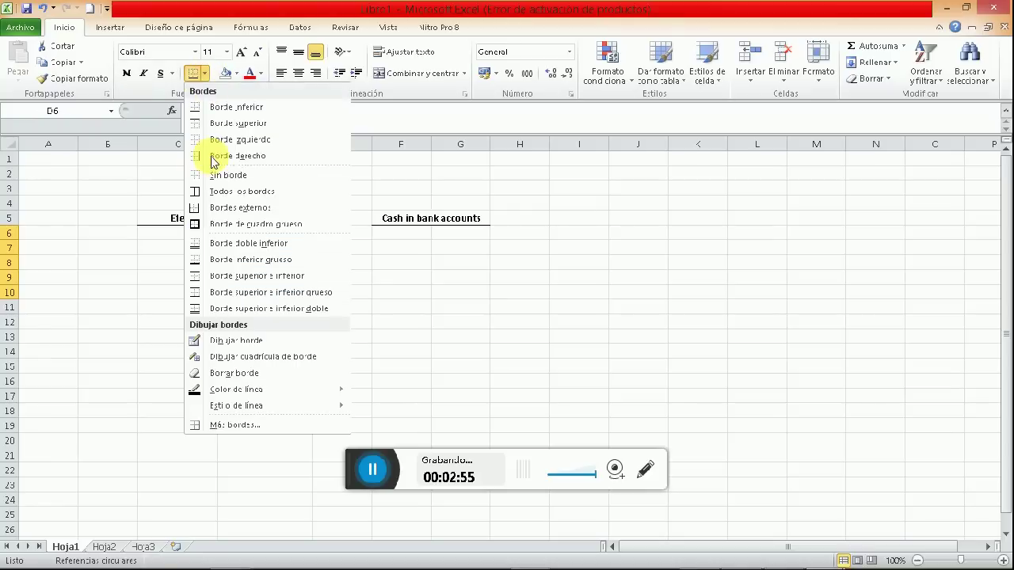
pyautogui.click(219, 148)
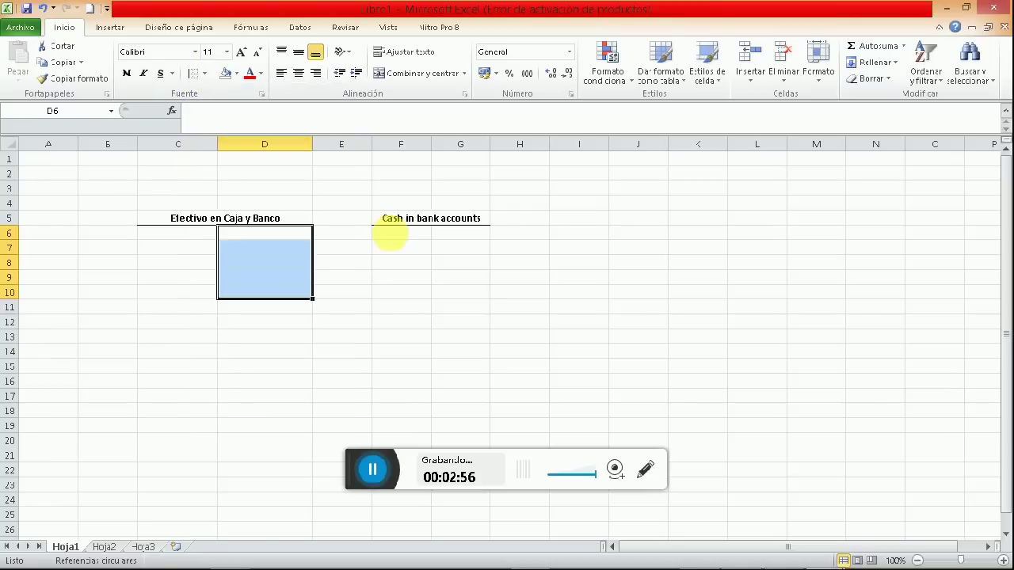
pyautogui.moveTo(394, 233); pyautogui.dragTo(393, 293)
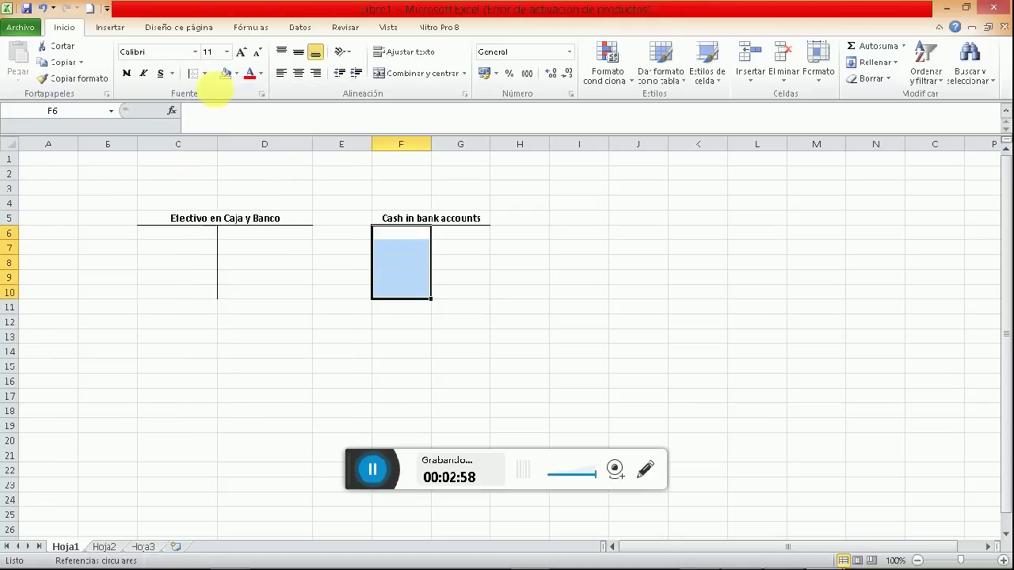
pyautogui.click(204, 73)
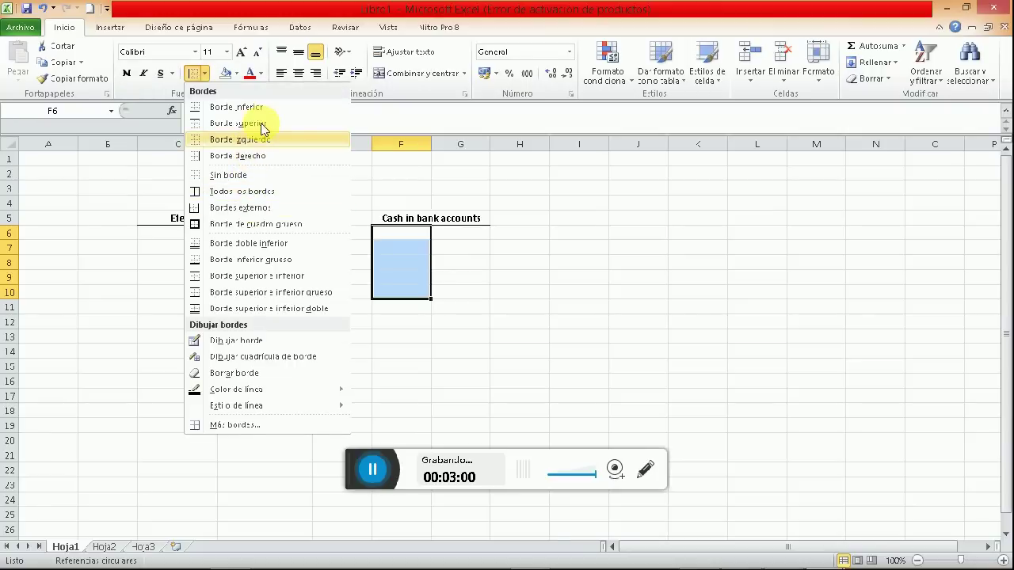
pyautogui.click(283, 158)
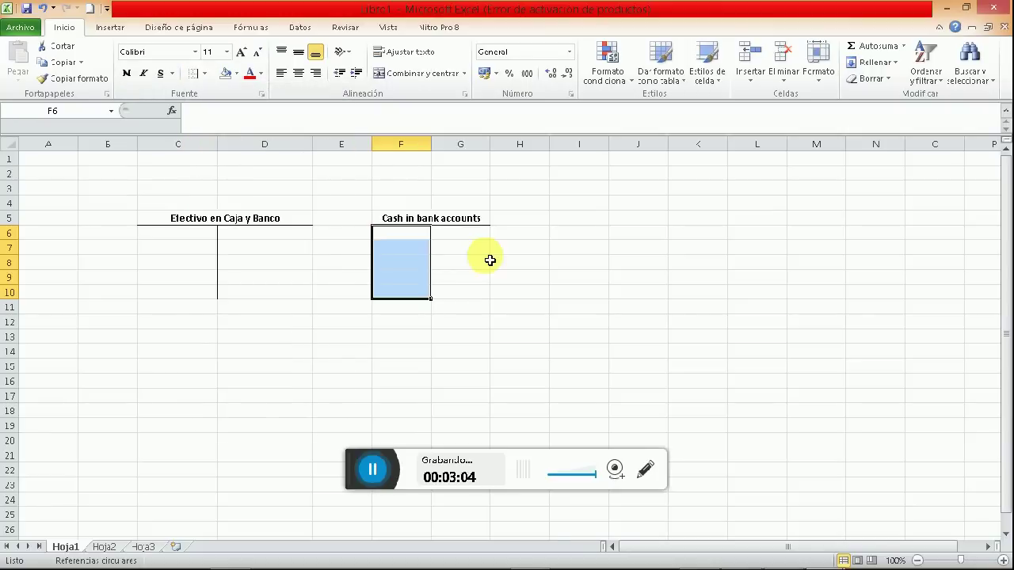
pyautogui.click(479, 260)
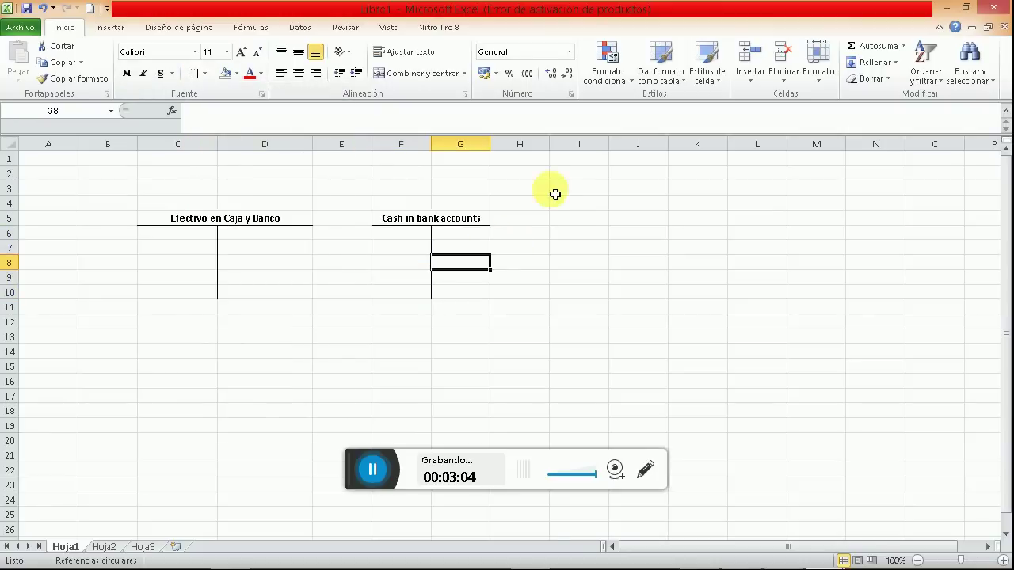
pyautogui.click(646, 472)
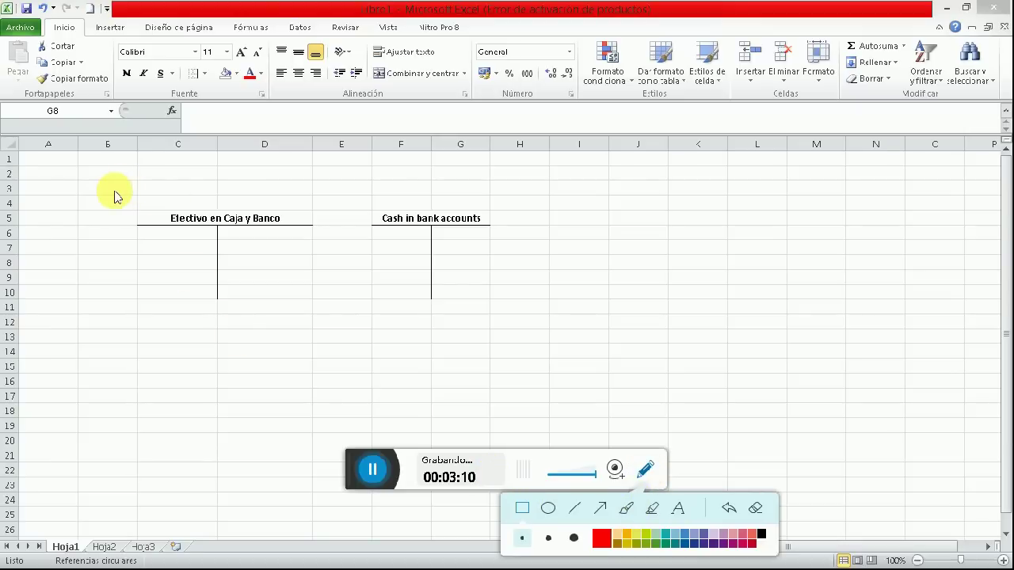
# Step: Try orange and teal annotation colours and set the thickest stroke size
pyautogui.click(610, 545)
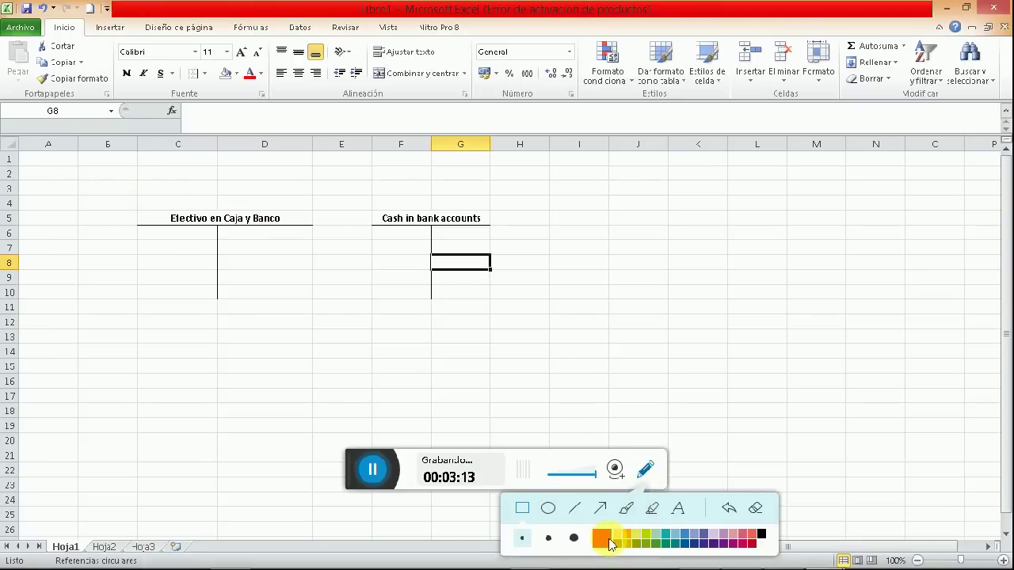
pyautogui.click(664, 536)
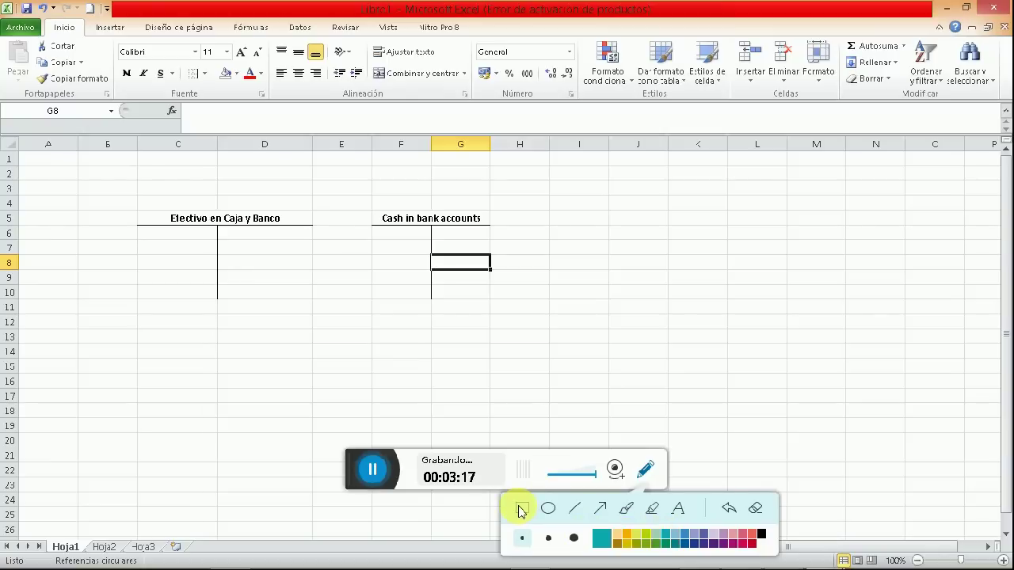
pyautogui.moveTo(151, 351); pyautogui.dragTo(348, 366)
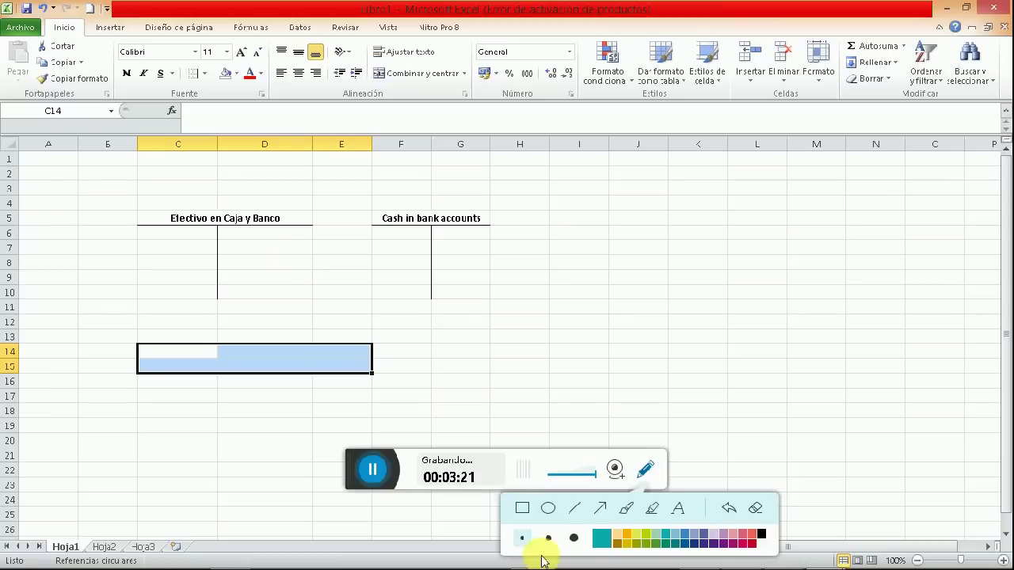
pyautogui.click(573, 538)
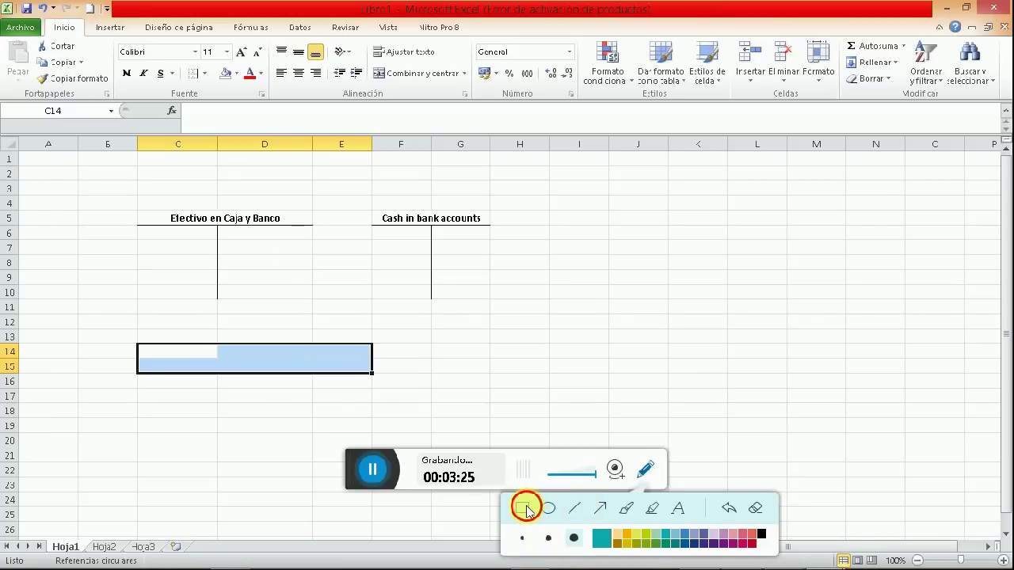
pyautogui.moveTo(111, 189); pyautogui.dragTo(287, 214)
pyautogui.click(380, 366)
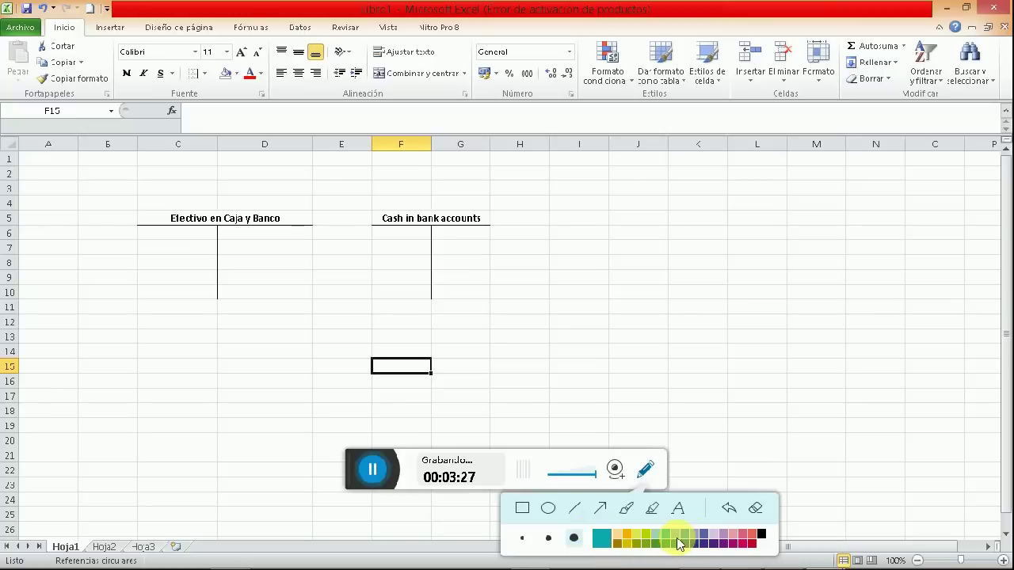
# Step: Choose a custom teal and draw a thick bar above the Electivo en Caja y Banco heading
pyautogui.click(602, 538)
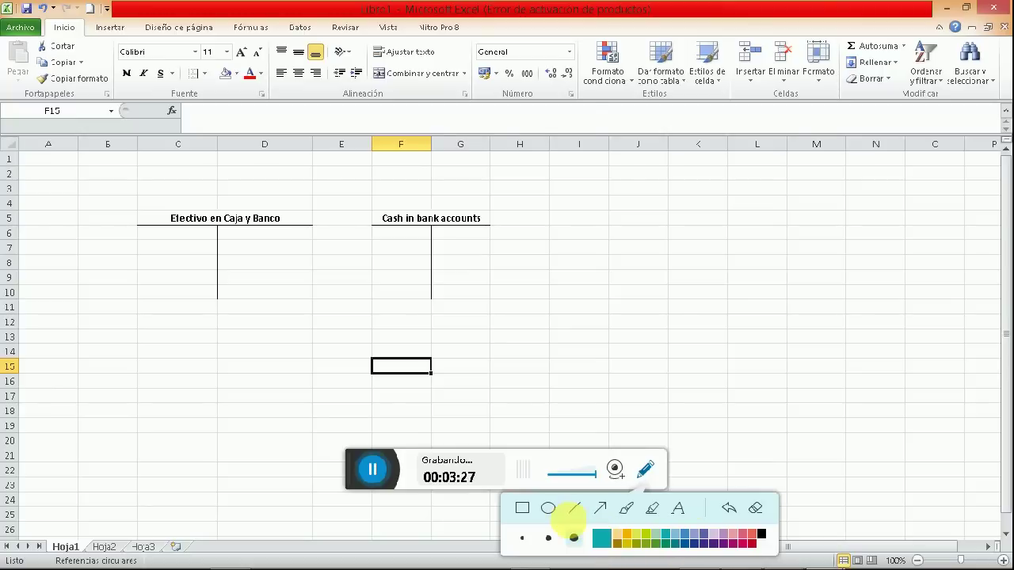
pyautogui.click(466, 338)
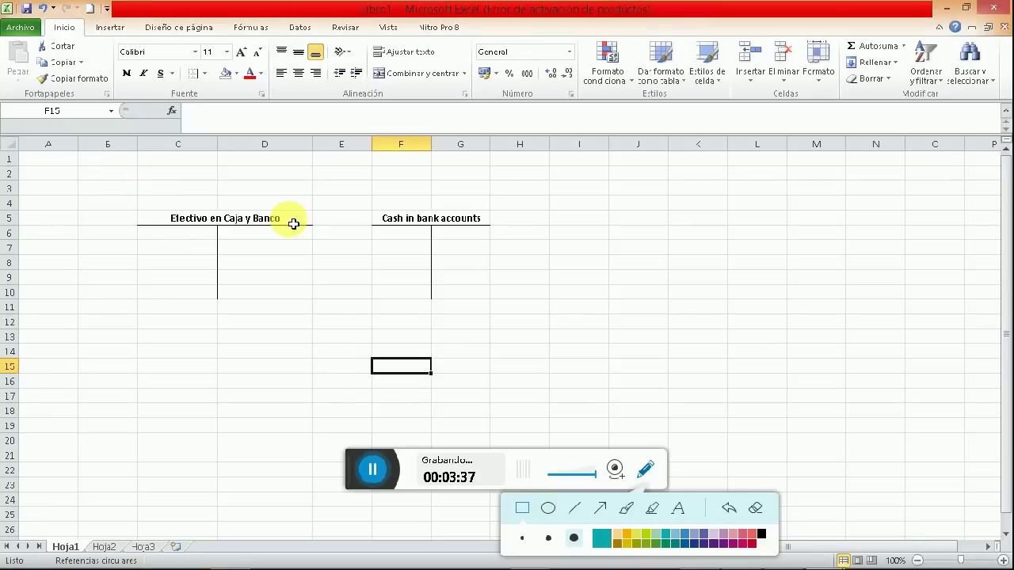
pyautogui.moveTo(144, 195); pyautogui.dragTo(221, 212)
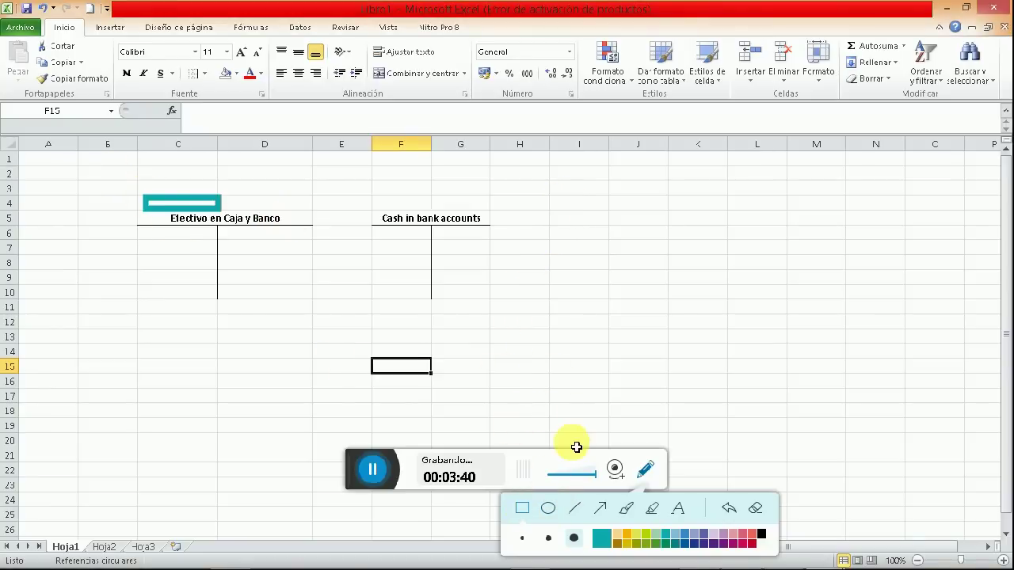
pyautogui.click(555, 512)
pyautogui.moveTo(188, 324); pyautogui.dragTo(328, 384)
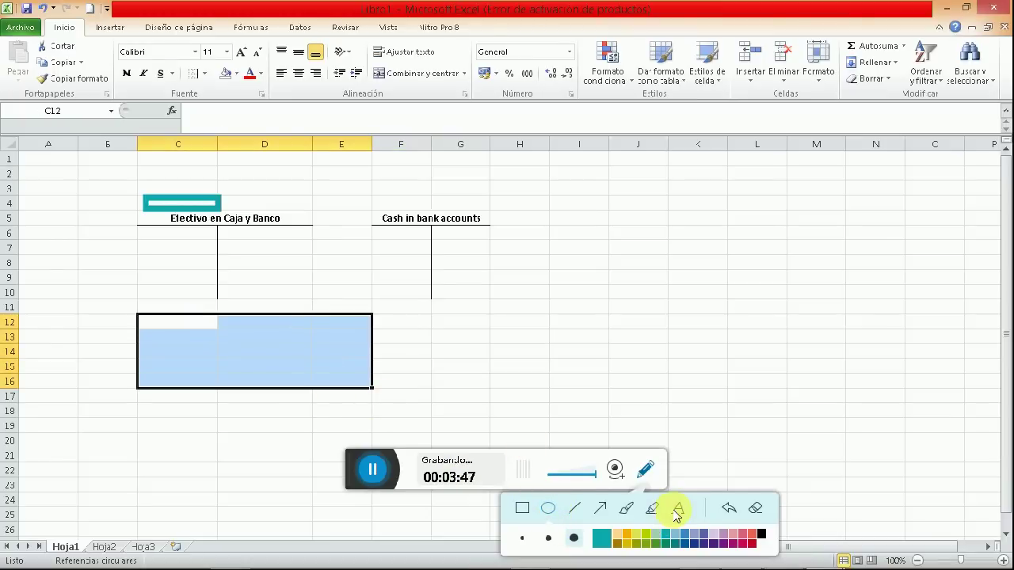
pyautogui.click(645, 469)
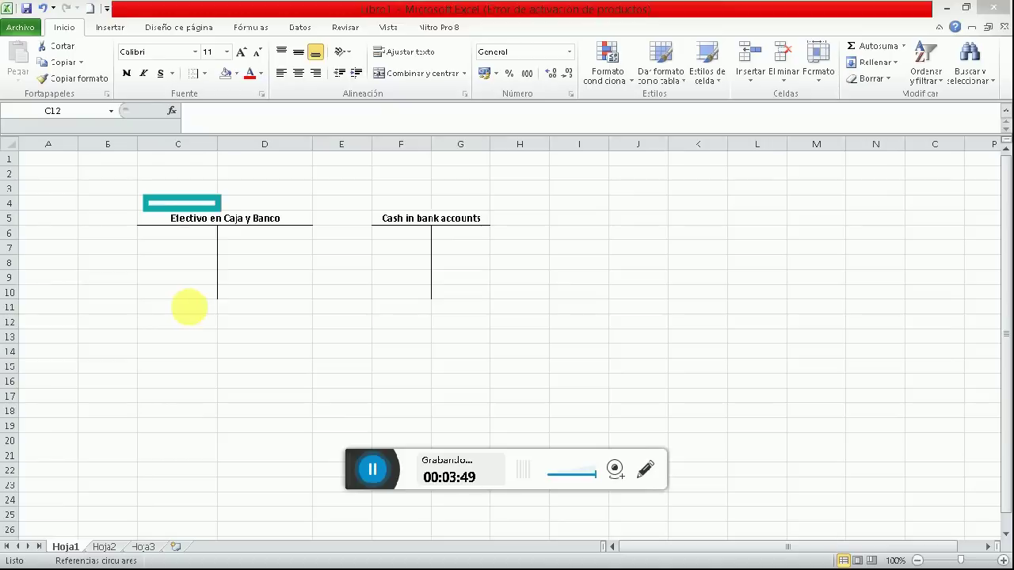
pyautogui.moveTo(188, 203)
pyautogui.mouseDown()
pyautogui.moveTo(103, 218)
pyautogui.moveTo(183, 188)
pyautogui.moveTo(199, 198)
pyautogui.mouseUp()
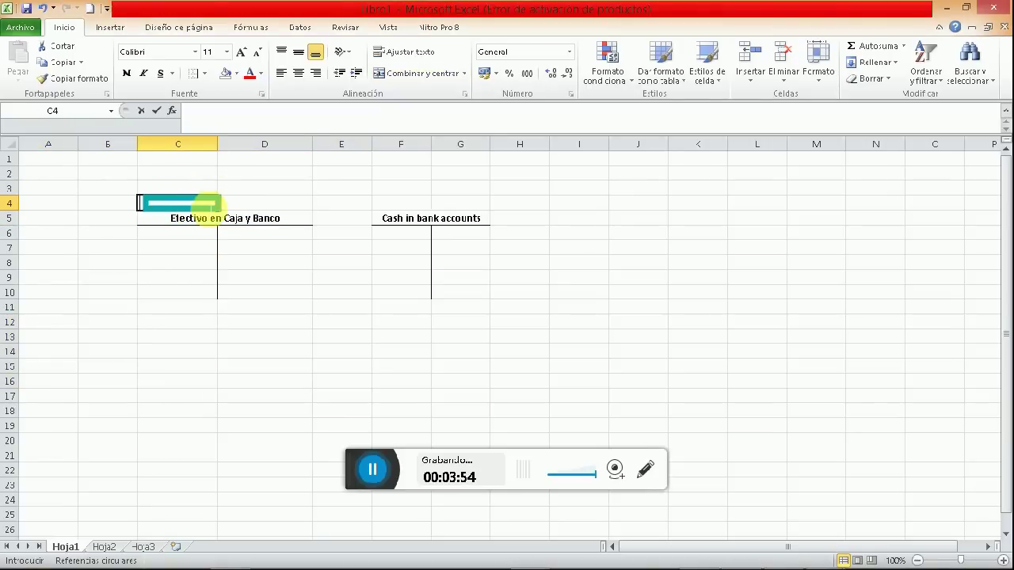
pyautogui.click(261, 194)
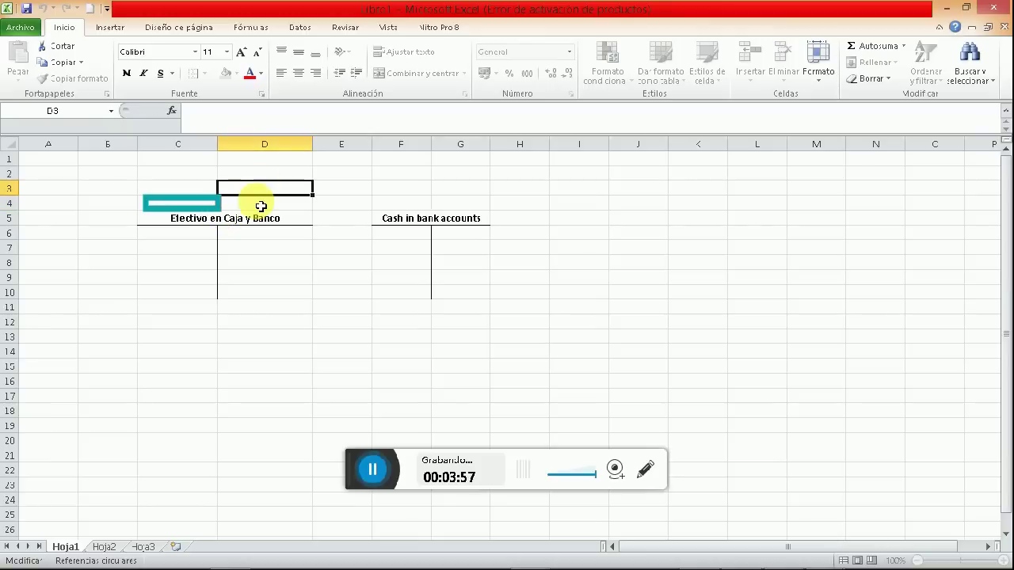
pyautogui.click(278, 265)
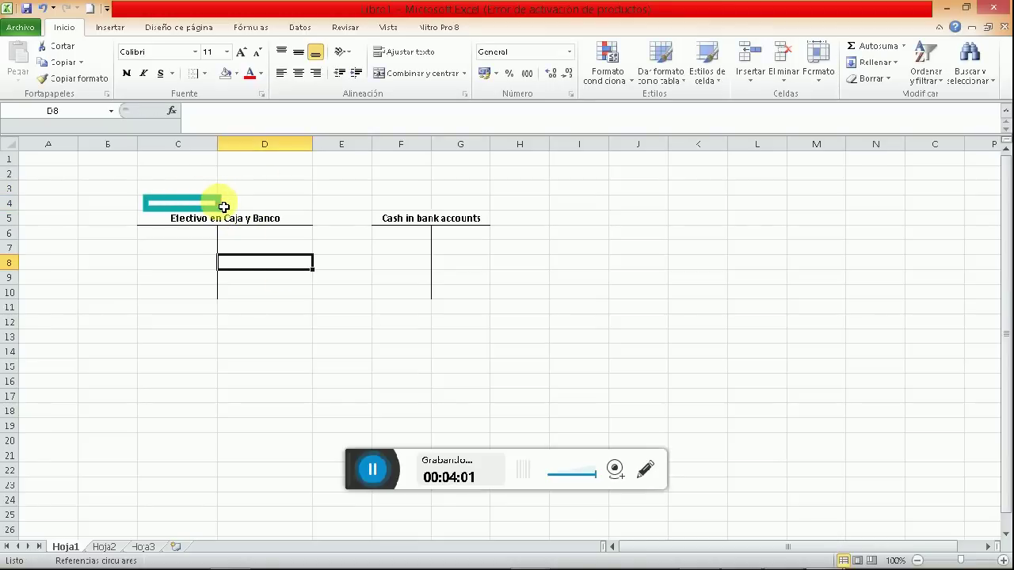
pyautogui.click(253, 203)
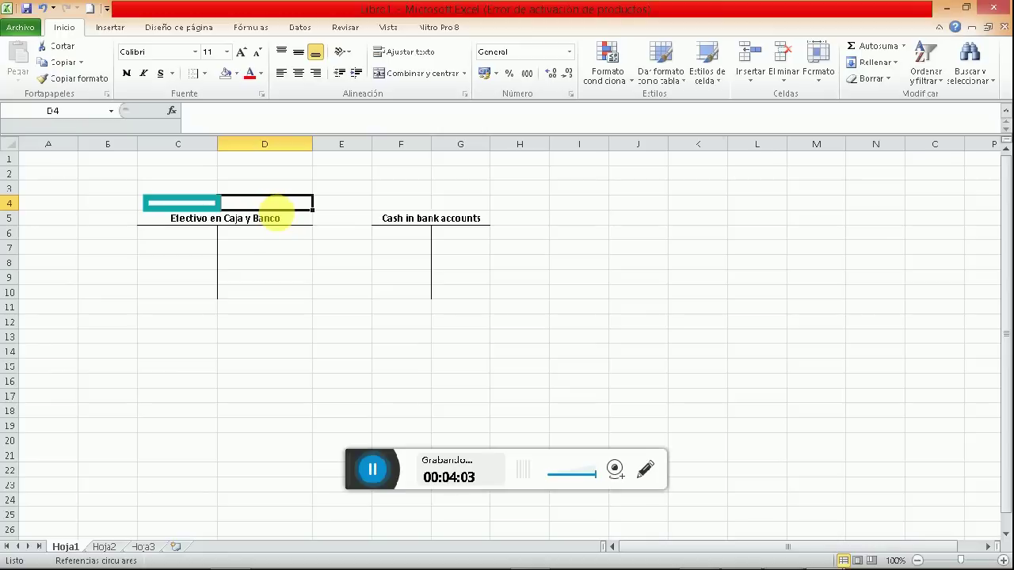
pyautogui.moveTo(401, 233); pyautogui.dragTo(401, 292)
pyautogui.moveTo(265, 233); pyautogui.dragTo(265, 292)
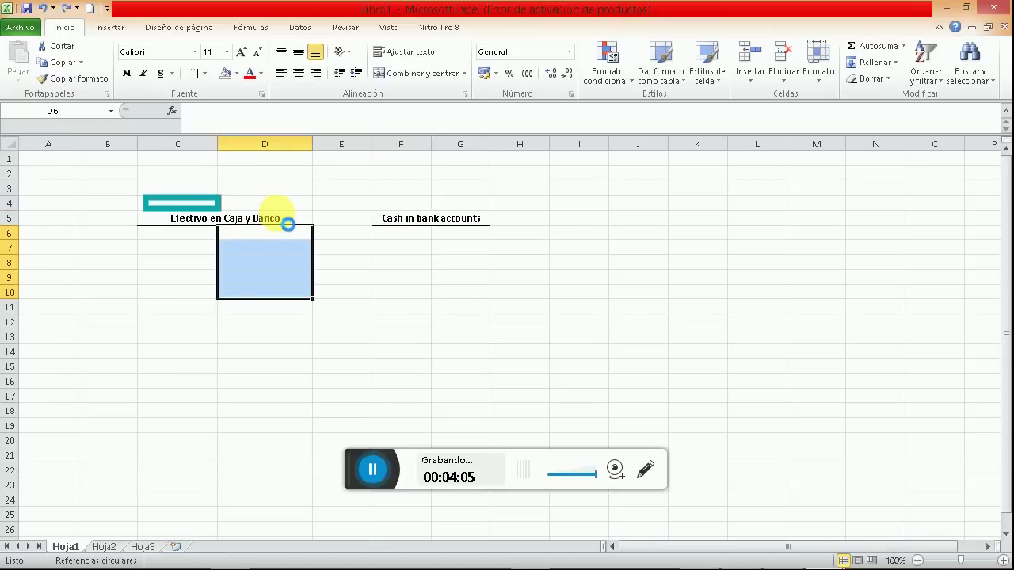
pyautogui.press('Up')
pyautogui.press('Right')
pyautogui.press('Right')
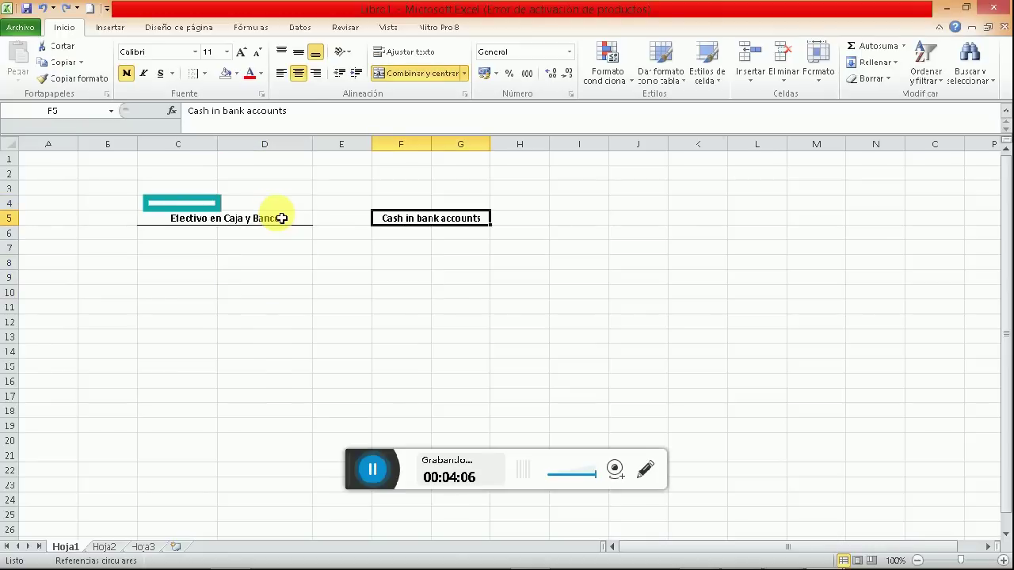
pyautogui.click(67, 8)
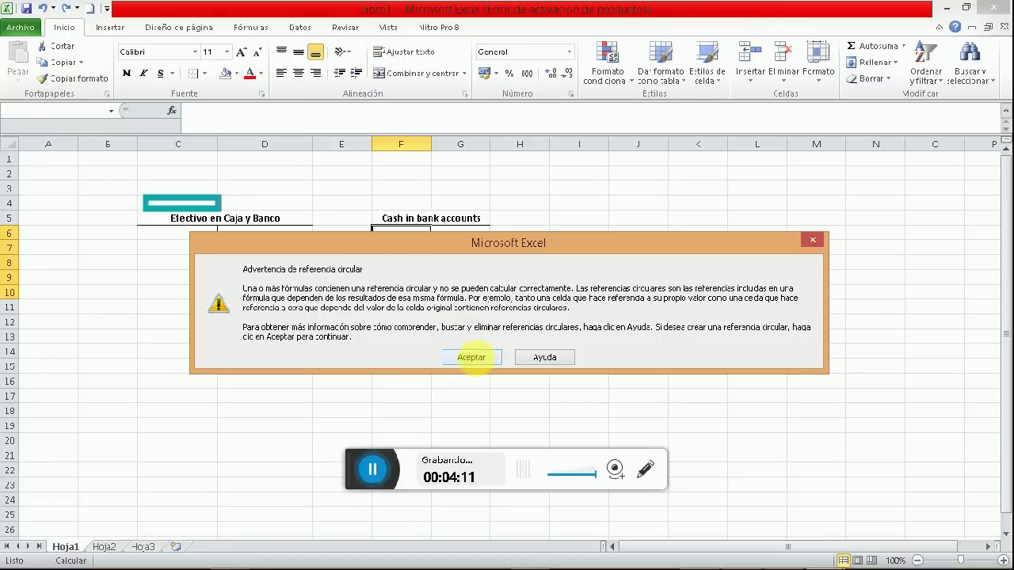
pyautogui.click(480, 358)
pyautogui.click(579, 381)
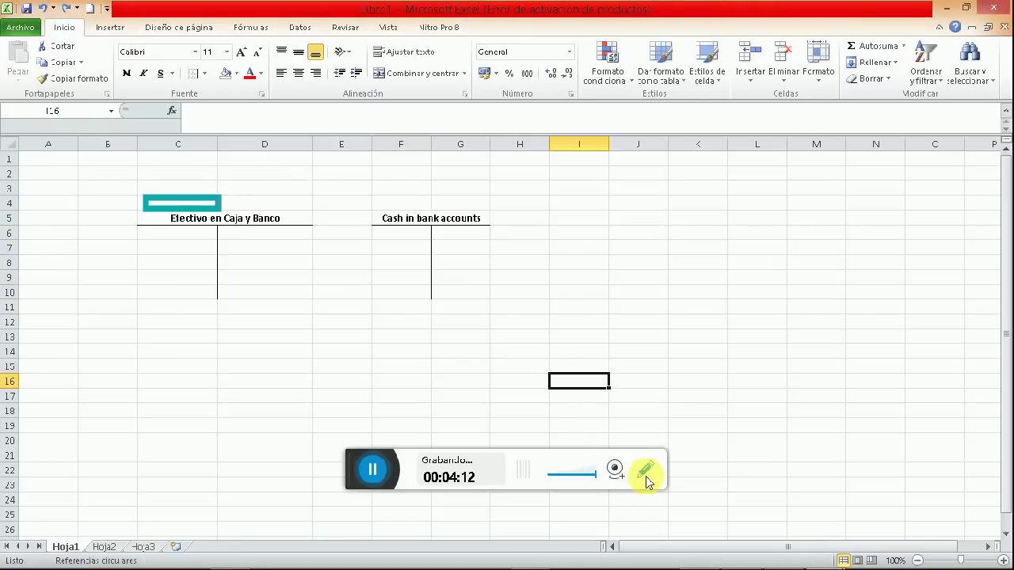
pyautogui.click(645, 475)
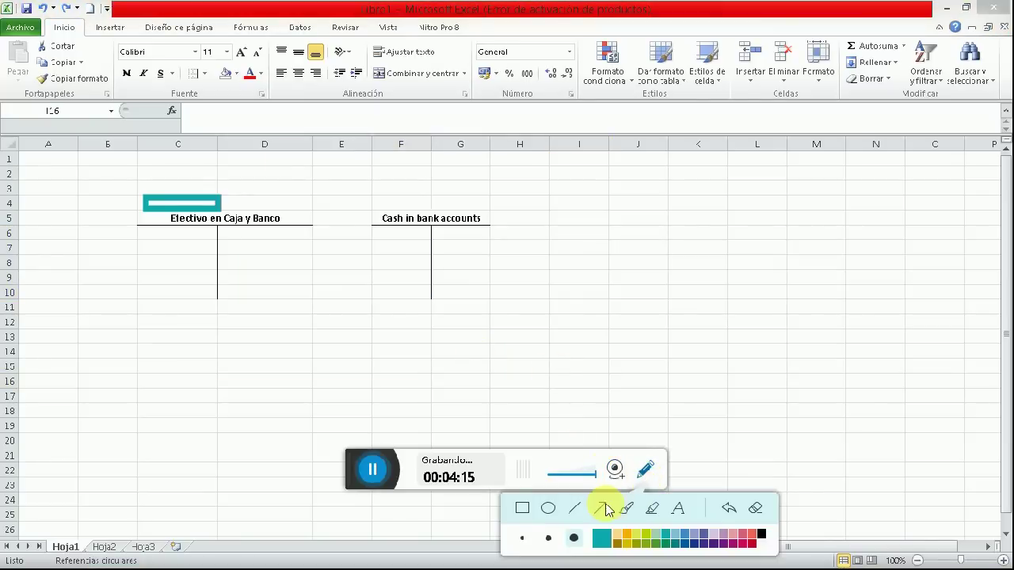
# Step: Resize the teal bar into a box surrounding both T-accounts
pyautogui.click(600, 511)
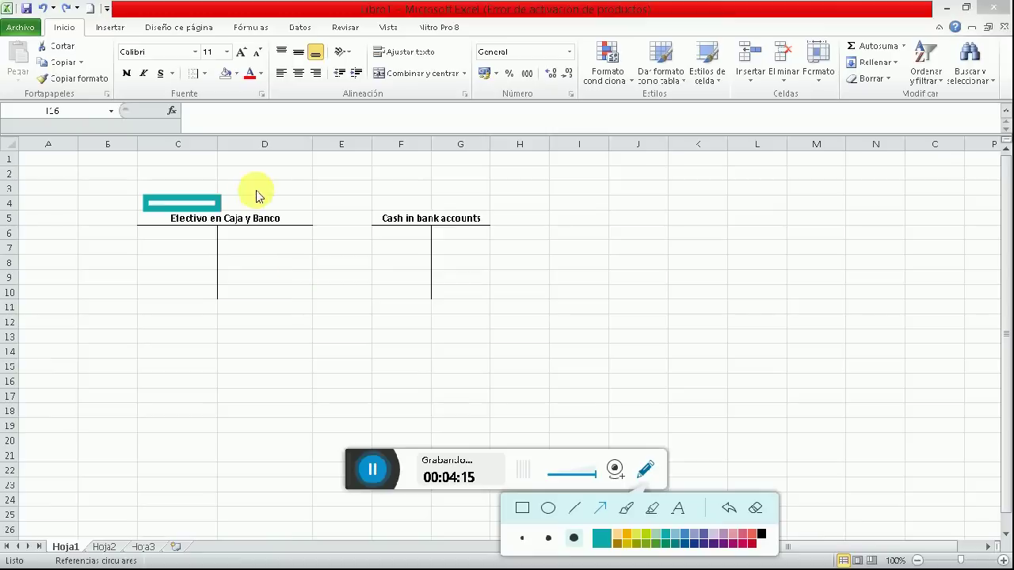
pyautogui.moveTo(278, 301); pyautogui.dragTo(507, 453)
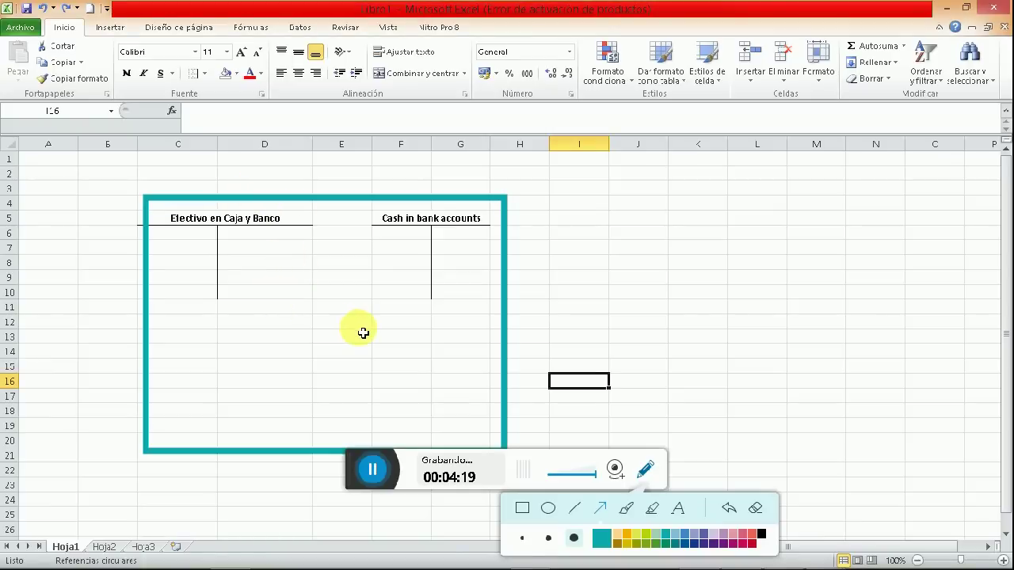
pyautogui.click(584, 293)
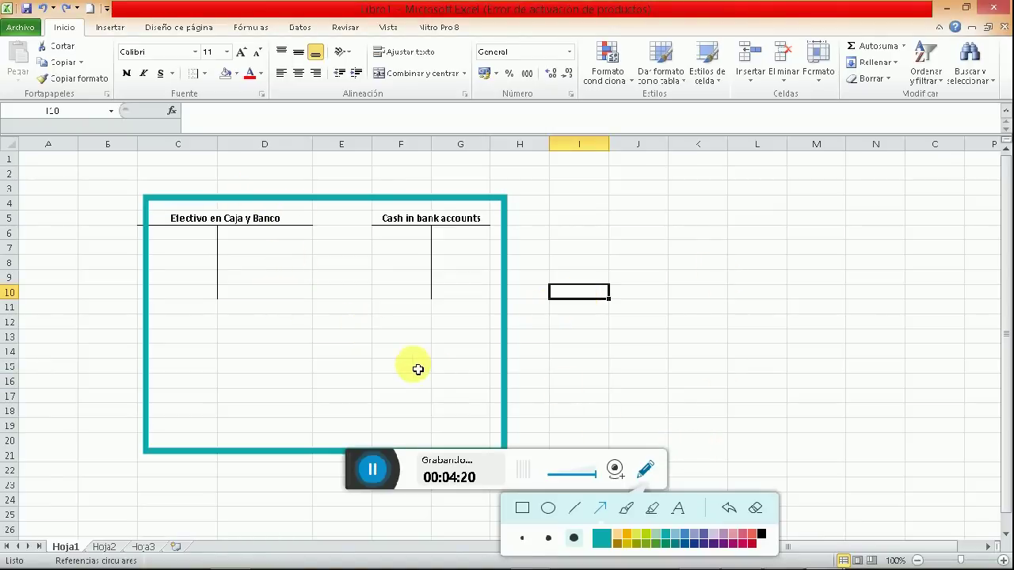
pyautogui.click(233, 277)
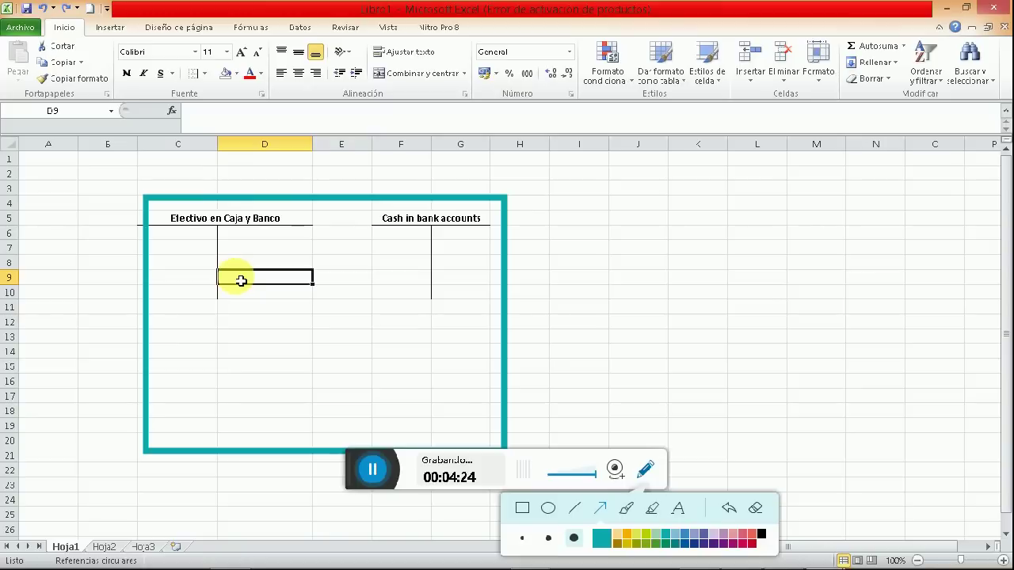
# Step: Give the first account's totals row C11:D11 top and bottom borders
pyautogui.click(207, 76)
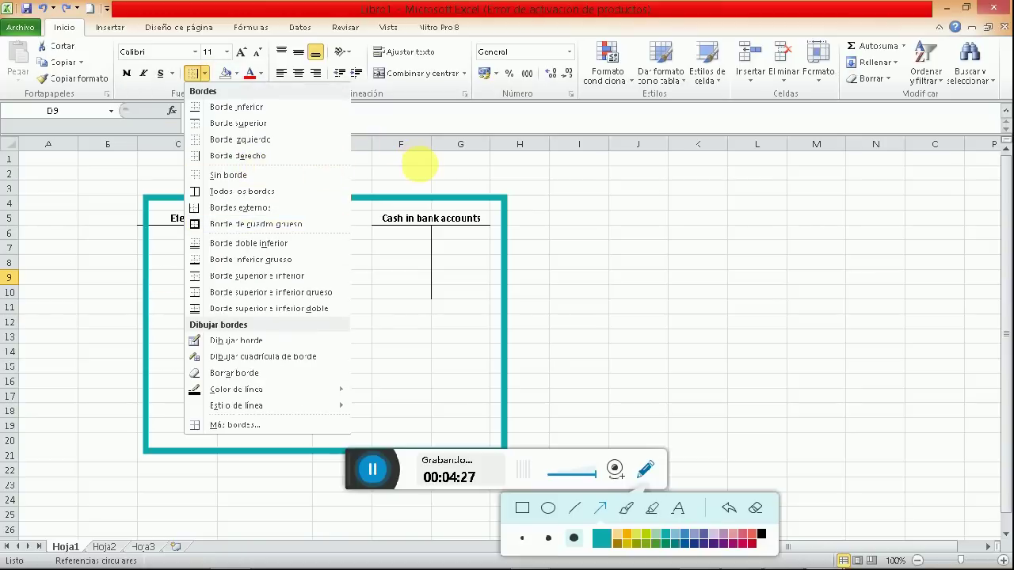
pyautogui.click(408, 168)
pyautogui.moveTo(181, 308); pyautogui.dragTo(281, 313)
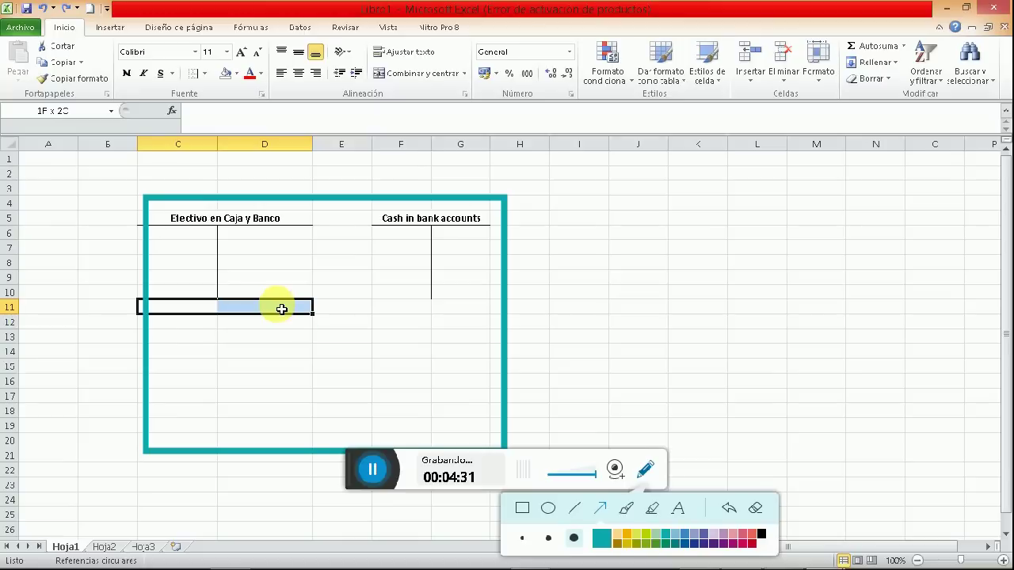
pyautogui.click(204, 73)
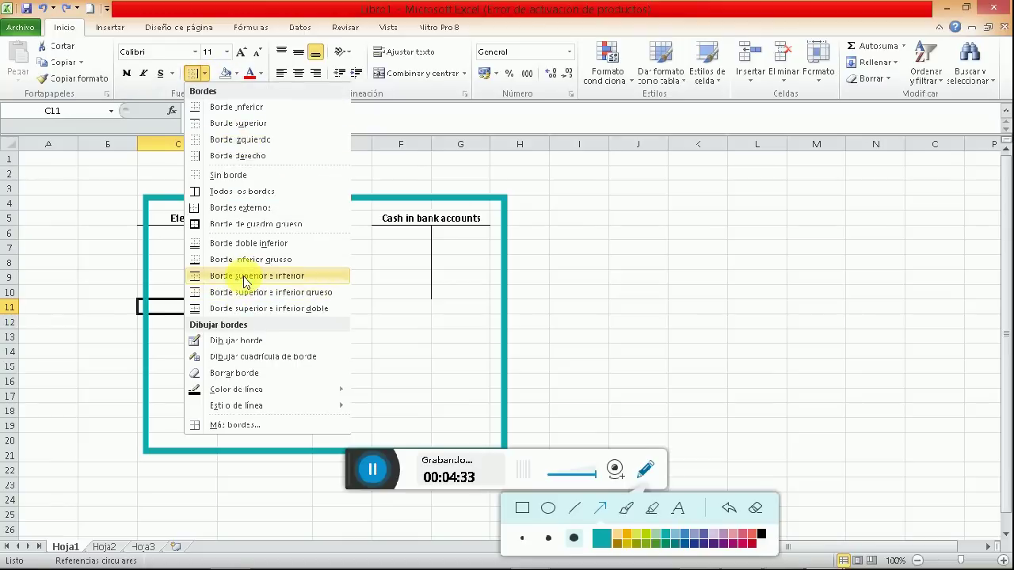
pyautogui.click(244, 277)
# Step: Apply the same top and bottom borders to F11:G11
pyautogui.moveTo(407, 309); pyautogui.dragTo(462, 315)
pyautogui.click(193, 73)
pyautogui.click(448, 237)
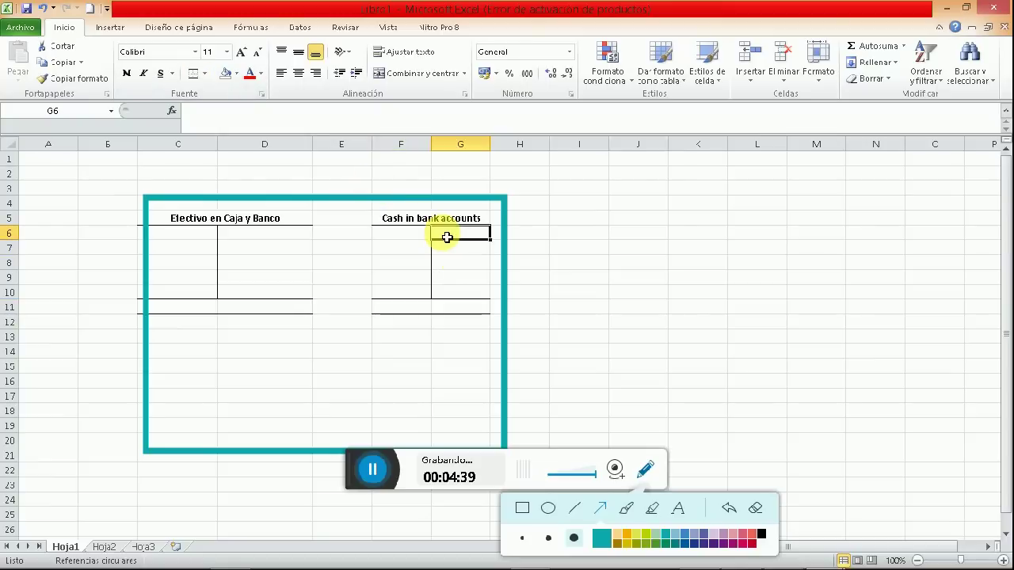
# Step: Enter 50000 in G6, 750000 in F7, 58000 in G8, 60000 in F9 and 58000 in G10
pyautogui.write('50000')
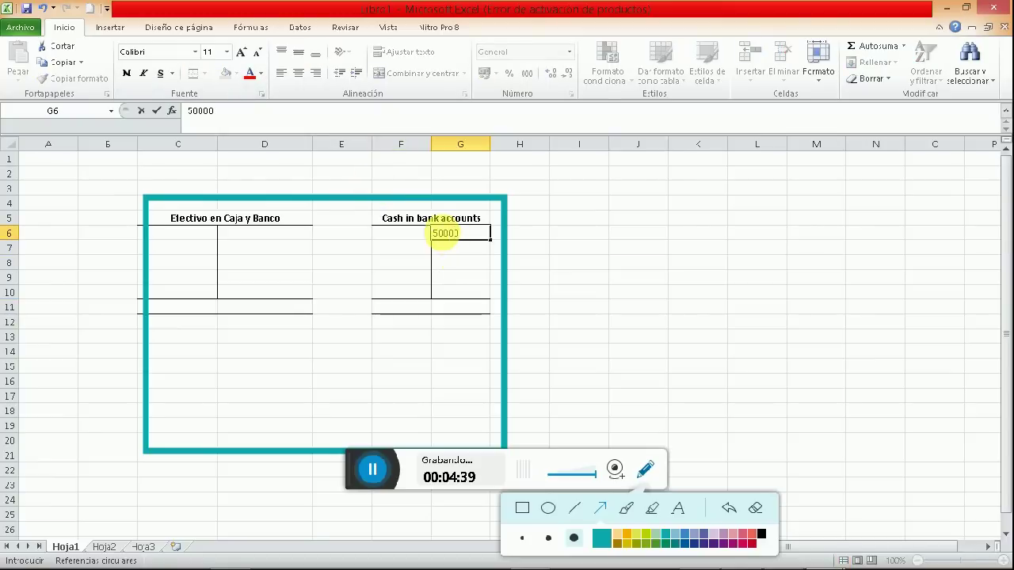
pyautogui.press('Return')
pyautogui.press('Left')
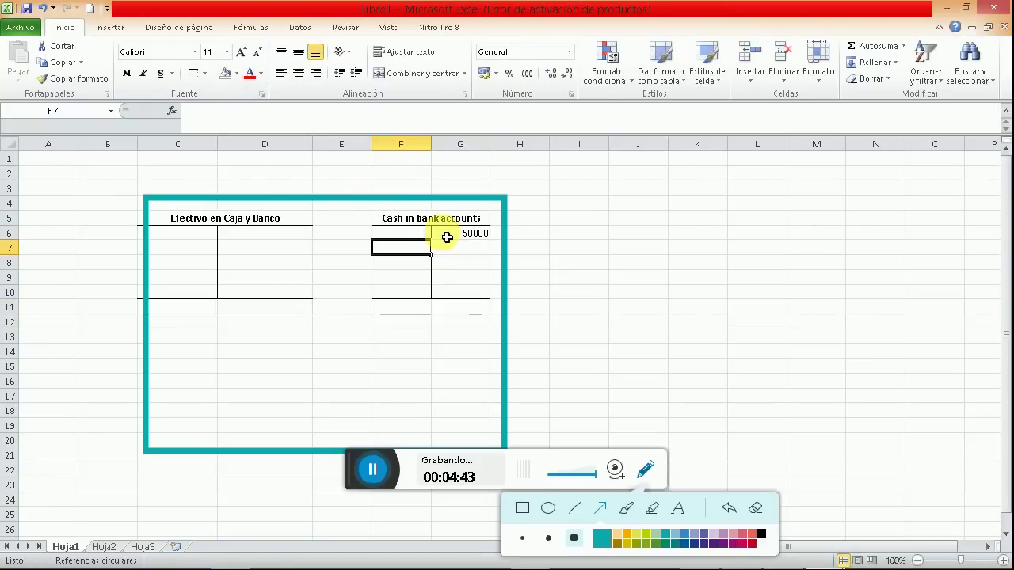
pyautogui.write('750000')
pyautogui.press('Return')
pyautogui.press('Right')
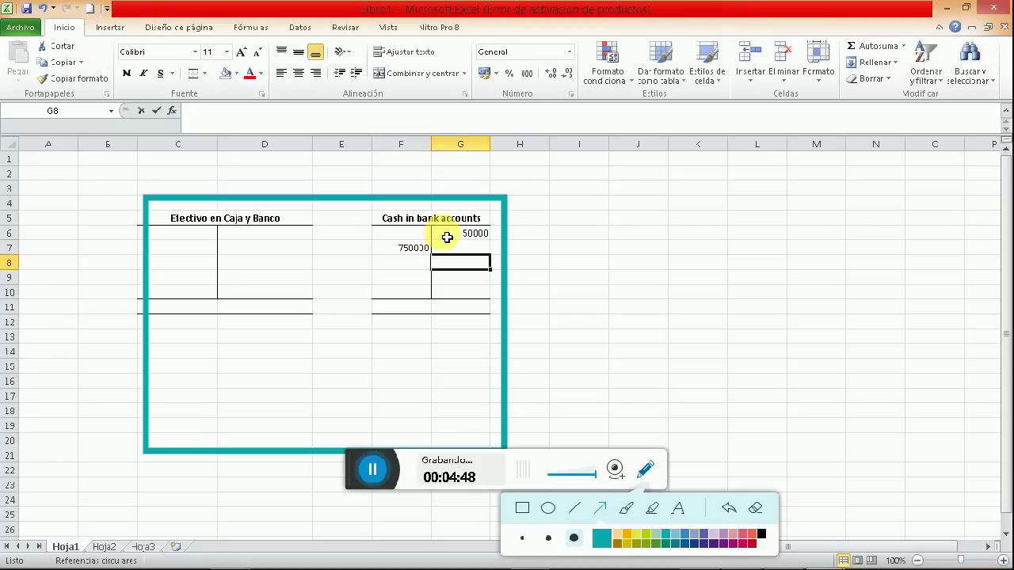
pyautogui.doubleClick(480, 266)
pyautogui.write('58000')
pyautogui.press('Return')
pyautogui.press('Left')
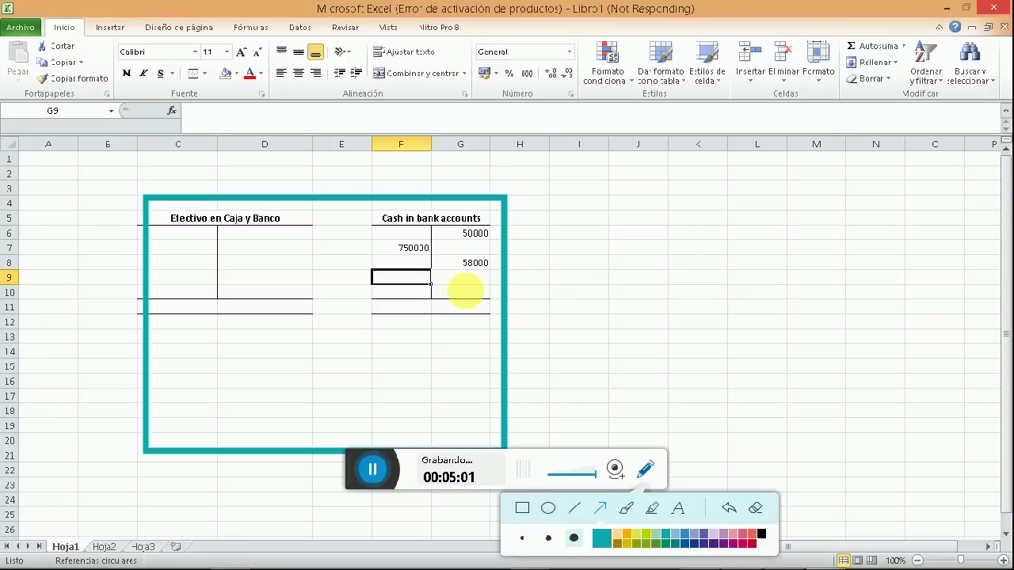
pyautogui.write('60000')
pyautogui.click(464, 292)
pyautogui.write('58000')
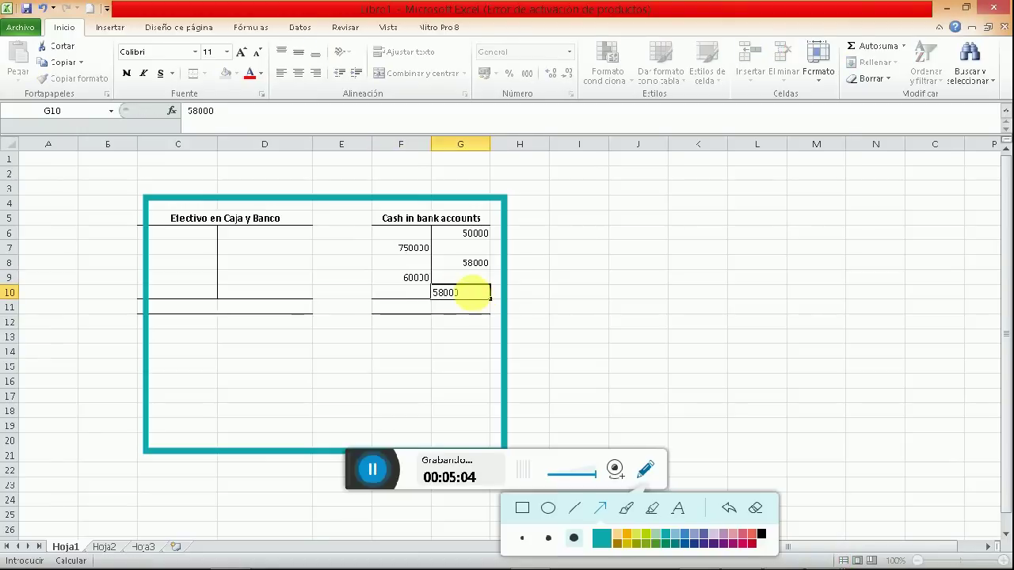
pyautogui.click(481, 304)
pyautogui.press('Return')
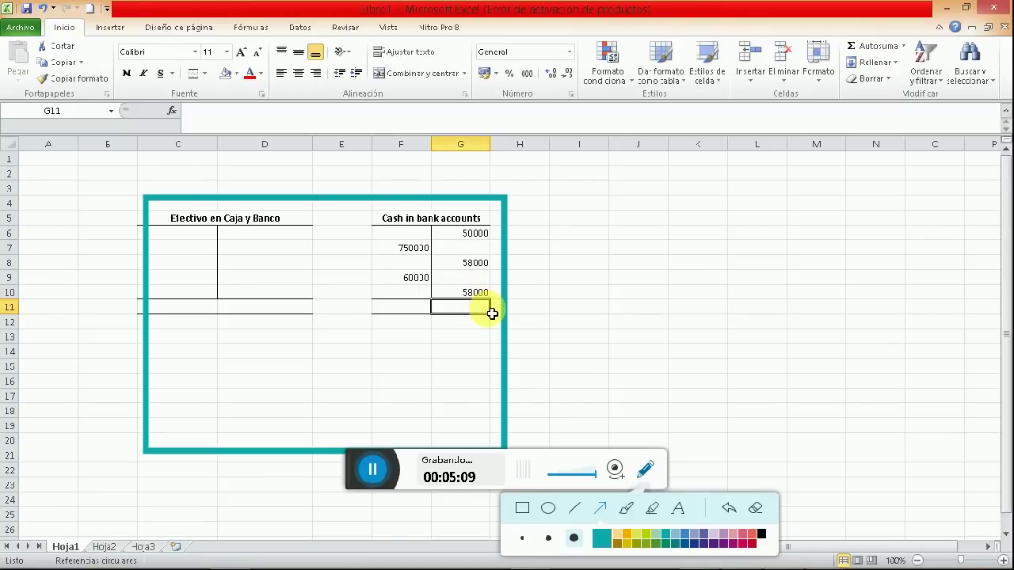
# Step: Total the right column in G11 with =+SUMA(G6:G10) and copy the formula
pyautogui.write('+suma(')
pyautogui.press('Up')
pyautogui.hotkey('shift', 'Up')
pyautogui.hotkey('shift', 'Up')
pyautogui.hotkey('shift', 'Up')
pyautogui.hotkey('shift', 'Up')
pyautogui.press('Return')
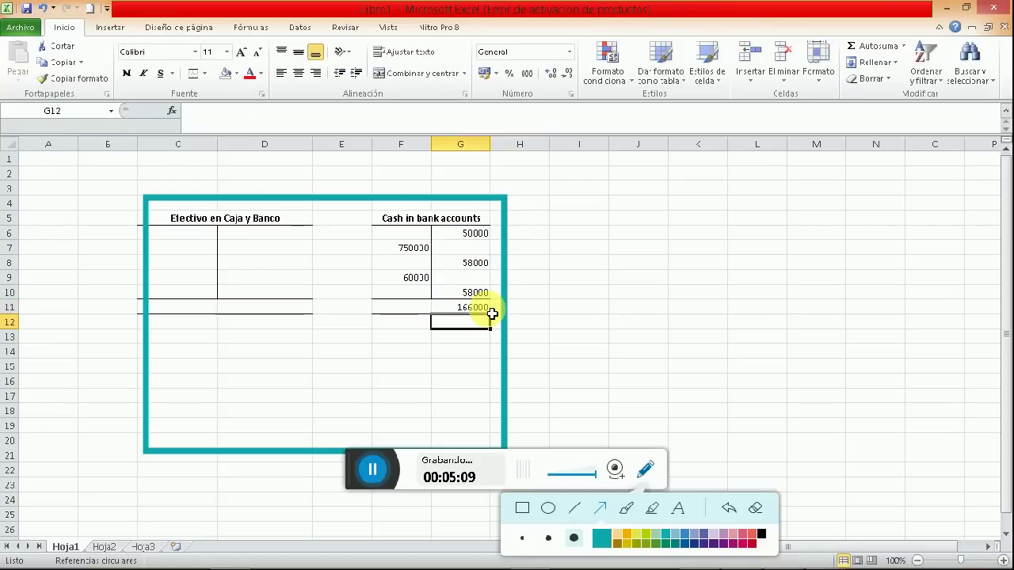
pyautogui.press('Up')
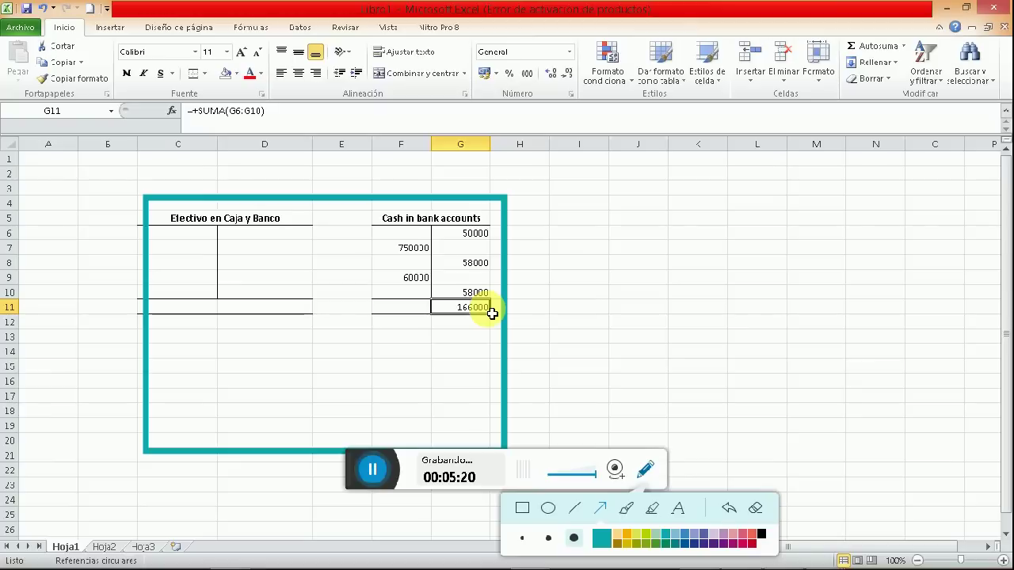
pyautogui.hotkey('ctrl', 'c')
# Step: Paste the SUMA total into F11 and format F6:G11 with thousands separators
pyautogui.press('Left')
pyautogui.hotkey('ctrl', 'v')
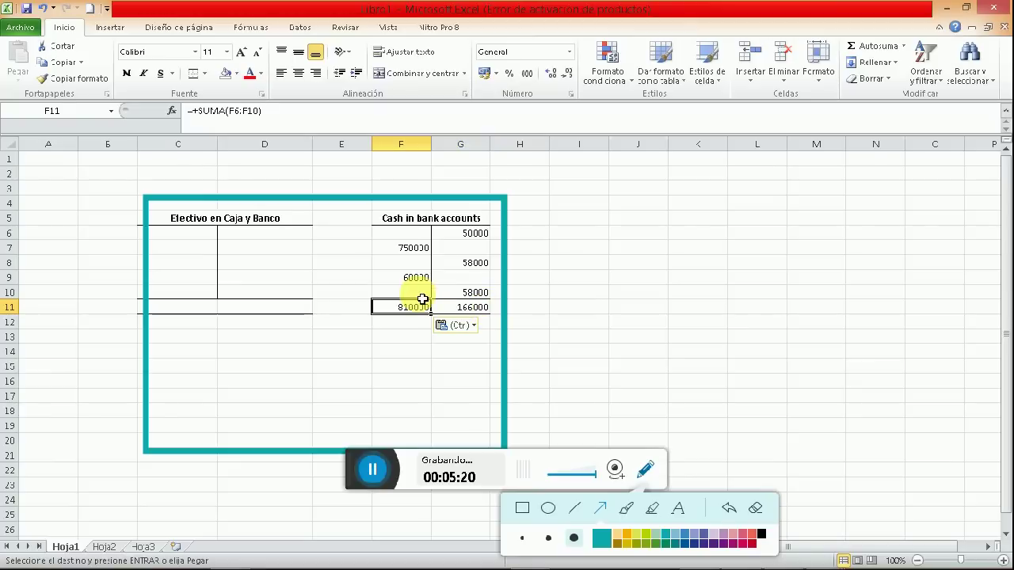
pyautogui.moveTo(414, 235); pyautogui.dragTo(467, 311)
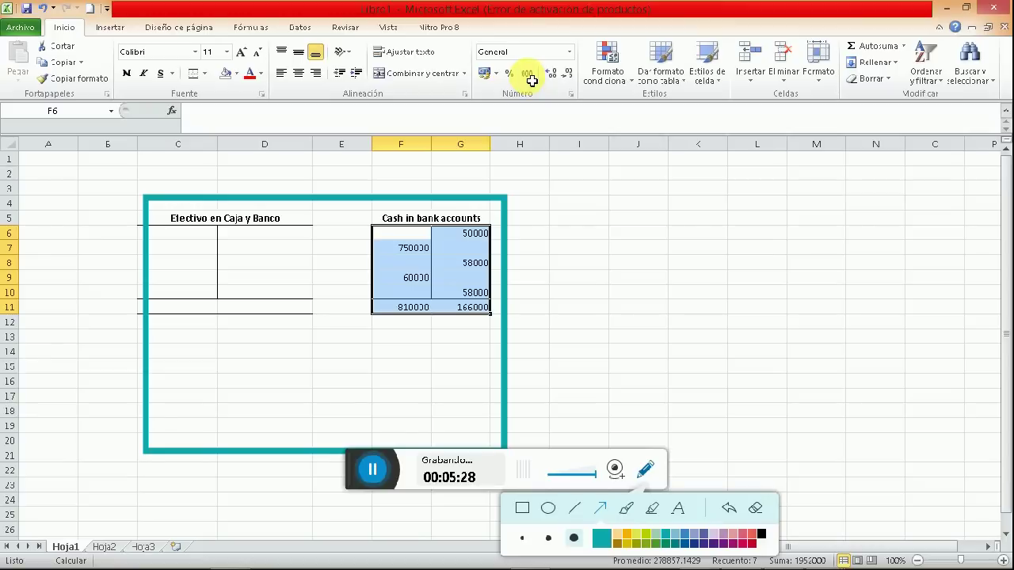
pyautogui.click(529, 74)
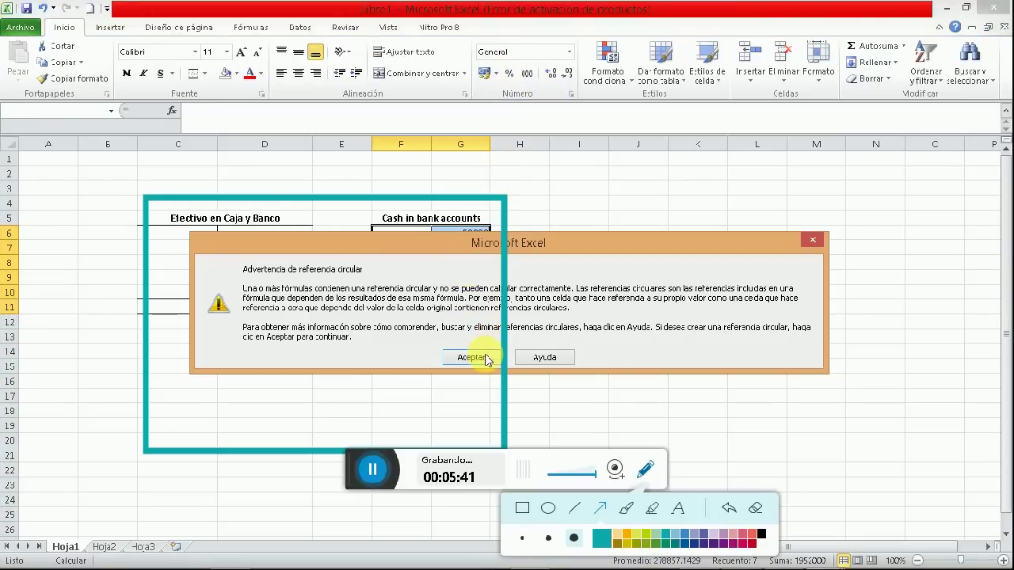
pyautogui.click(469, 357)
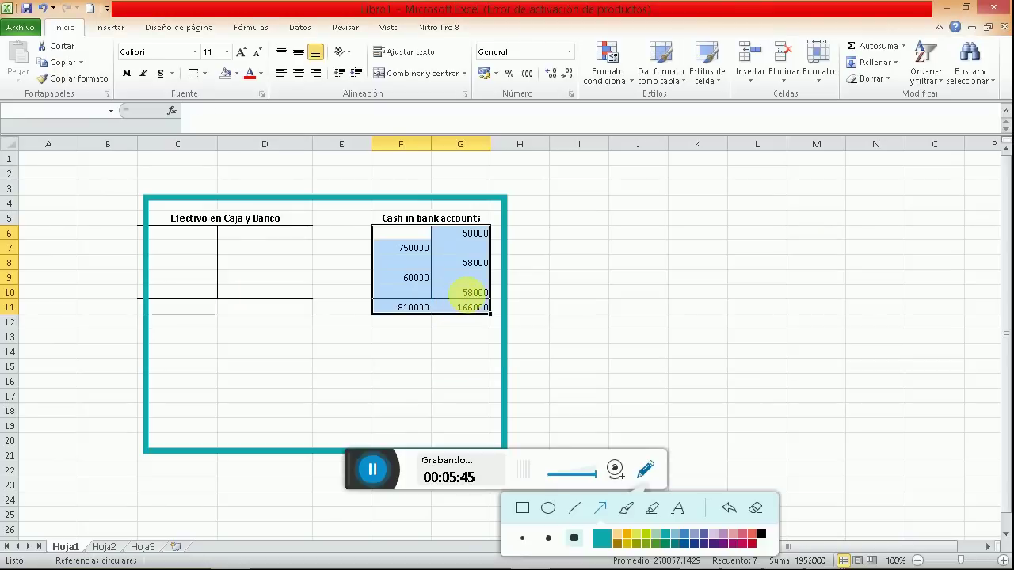
# Step: Change the G10 amount to 80000
pyautogui.click(469, 294)
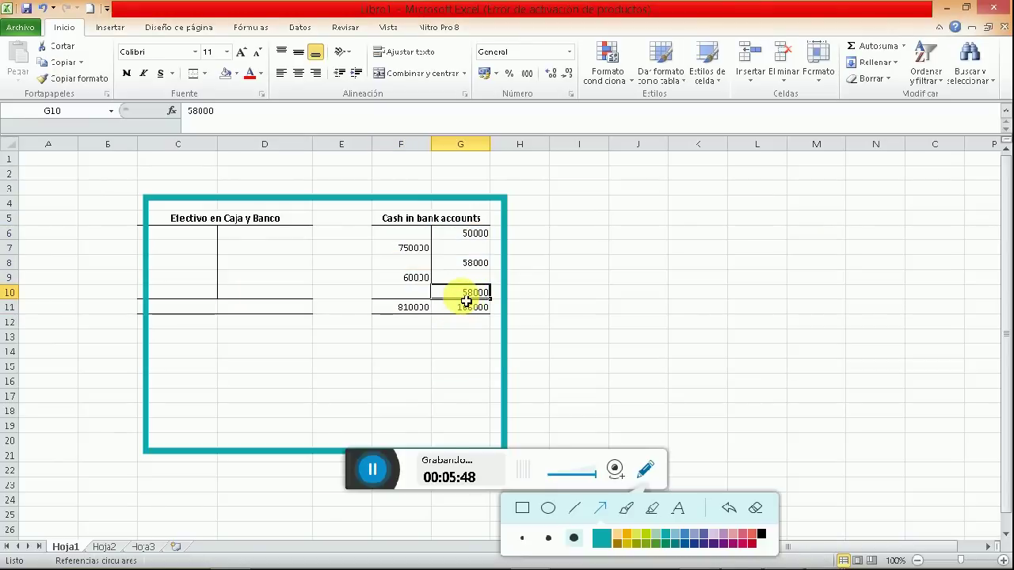
pyautogui.write('800')
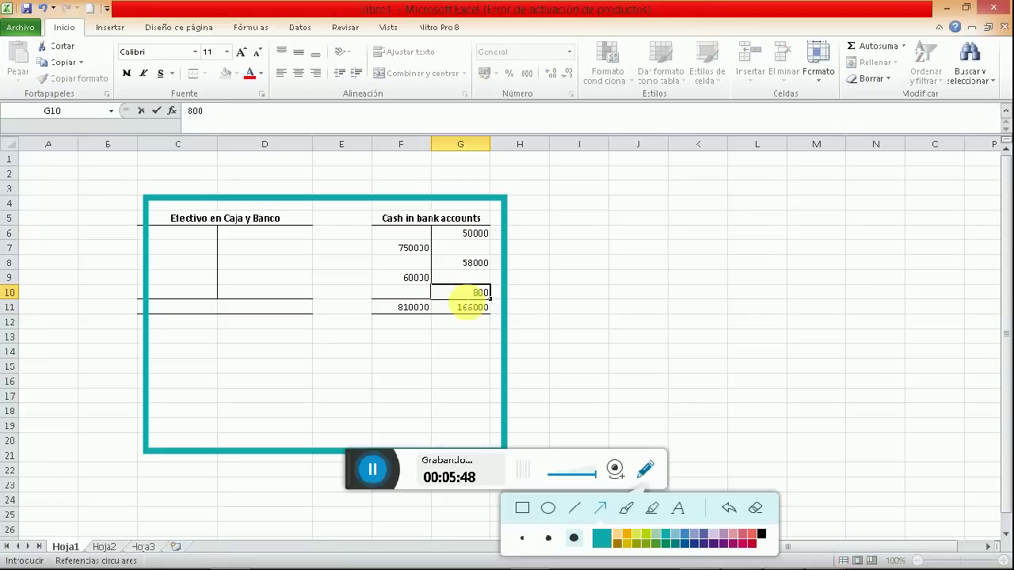
pyautogui.press('Return')
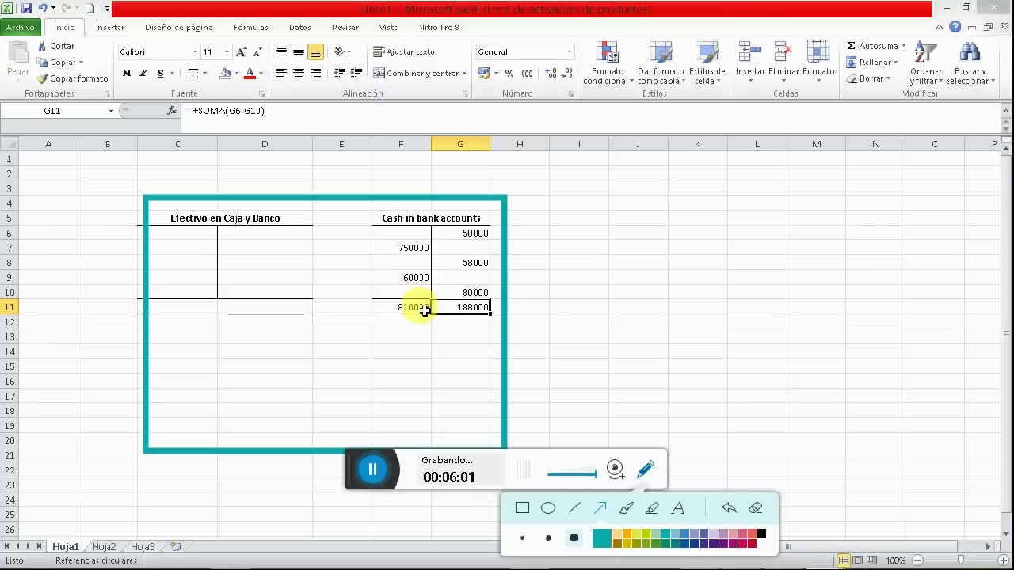
# Step: Apply the Estilo millares format to the amounts in F6:G11
pyautogui.click(405, 237)
pyautogui.moveTo(436, 247); pyautogui.dragTo(476, 307)
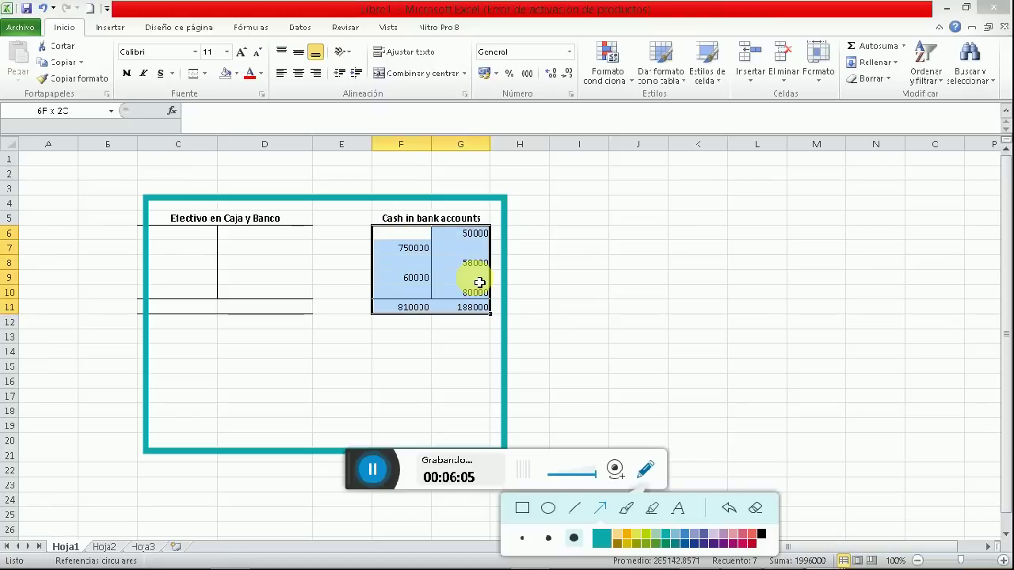
pyautogui.click(529, 74)
pyautogui.click(392, 247)
# Step: Enter 200, 200, 500 and 500 down C6:C9, dismissing the circular-reference warning
pyautogui.click(205, 237)
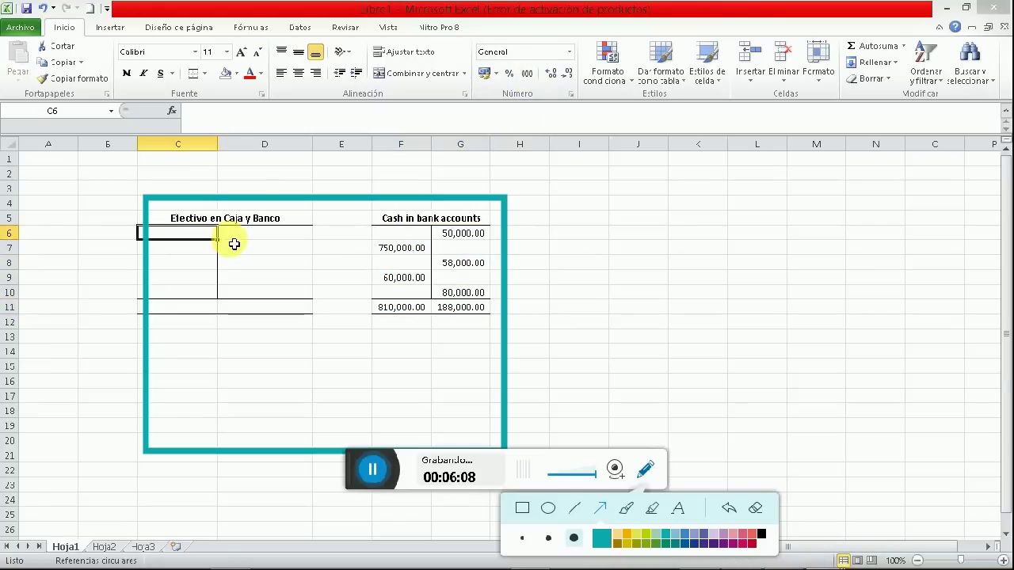
pyautogui.write('200')
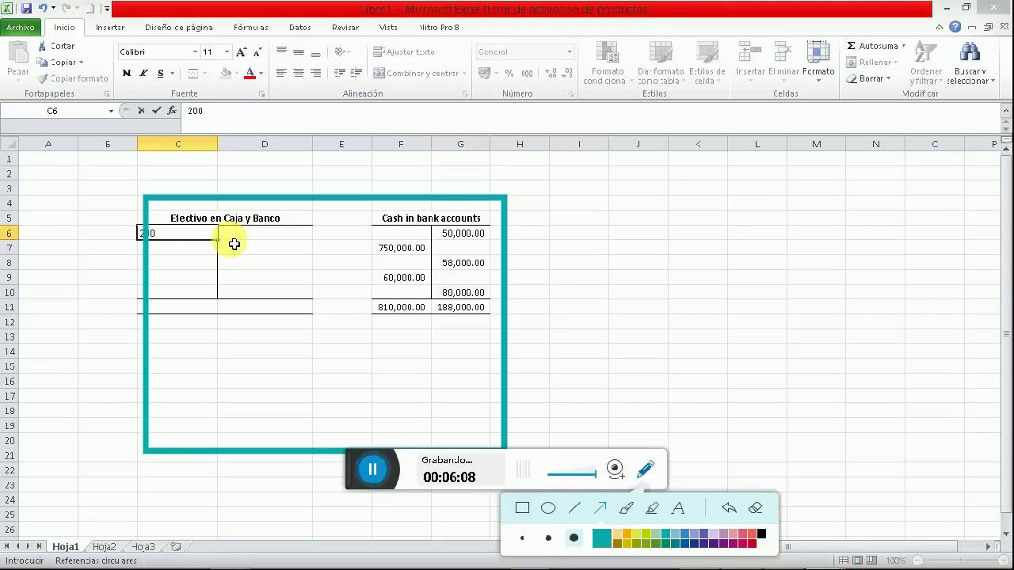
pyautogui.press('Return')
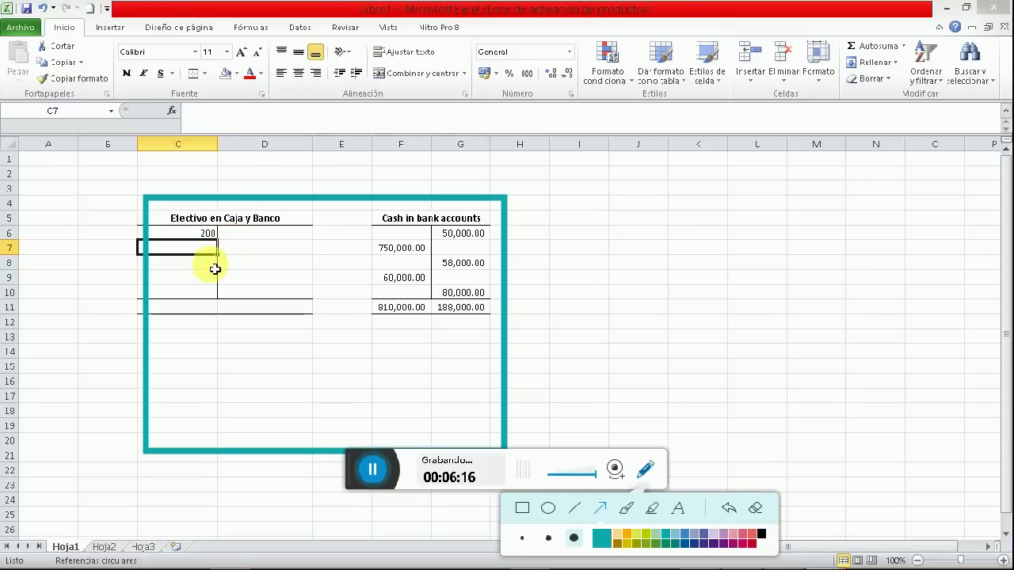
pyautogui.write('200')
pyautogui.press('Return')
pyautogui.write('300')
pyautogui.press('Return')
pyautogui.write('600')
pyautogui.press('Return')
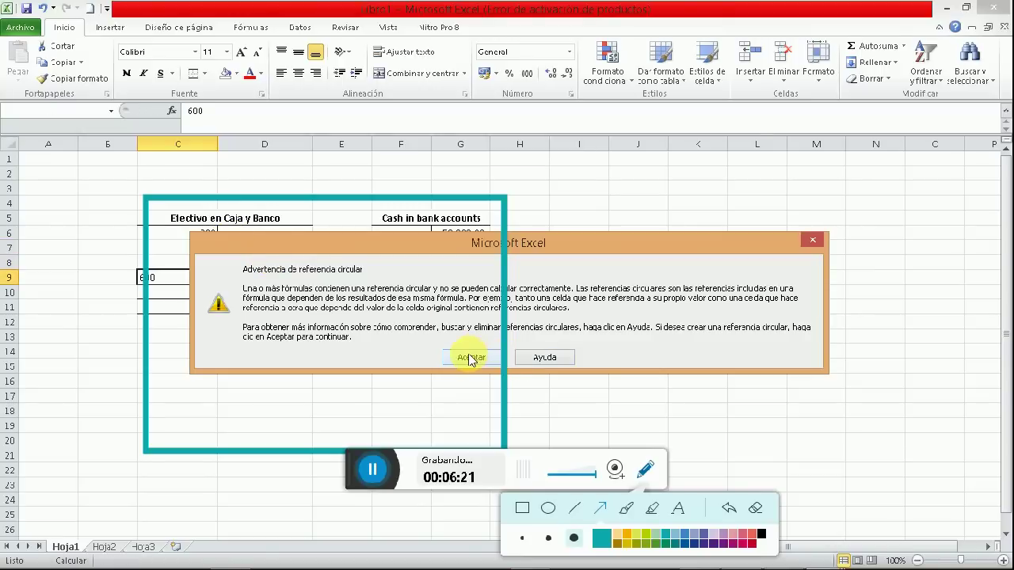
pyautogui.click(470, 357)
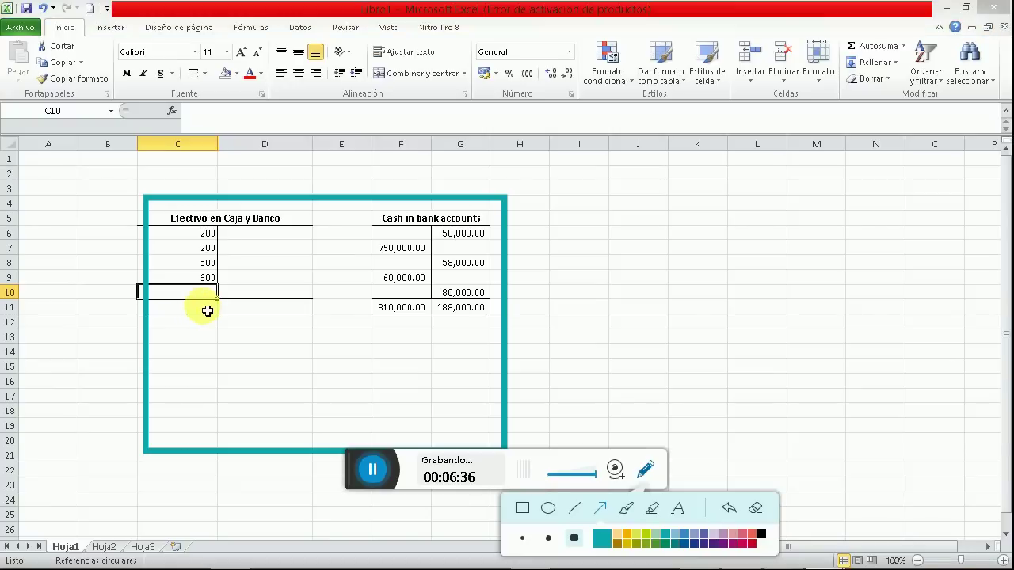
# Step: Enter =suma(C7:C10) in C11, giving a total of 1500
pyautogui.click(207, 310)
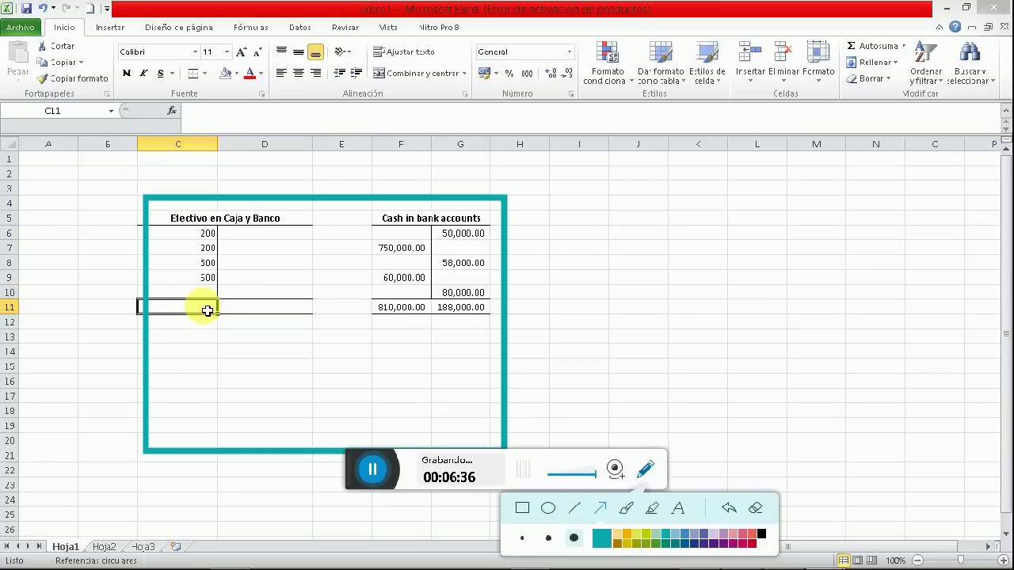
pyautogui.write('+=suma')
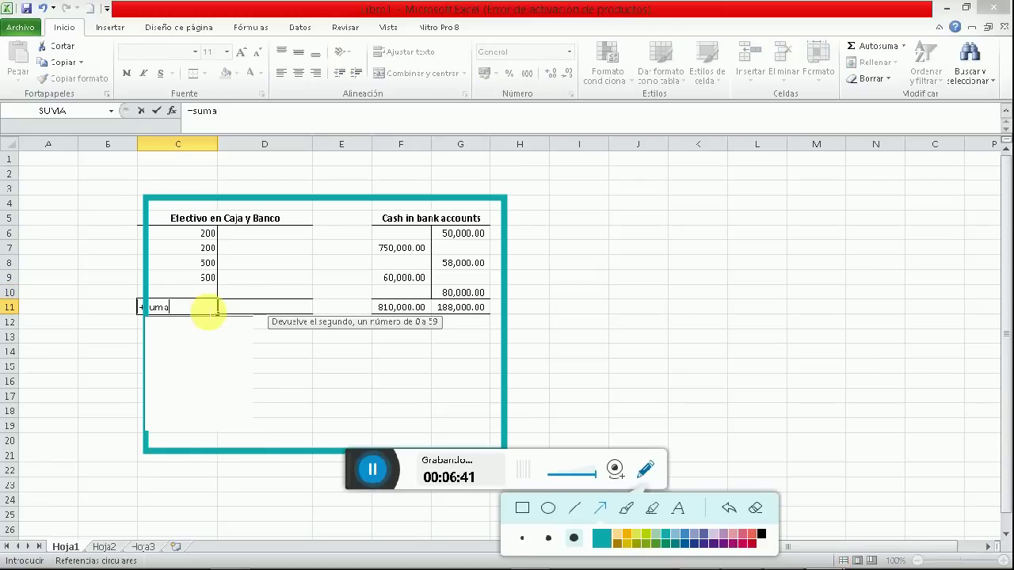
pyautogui.write('(')
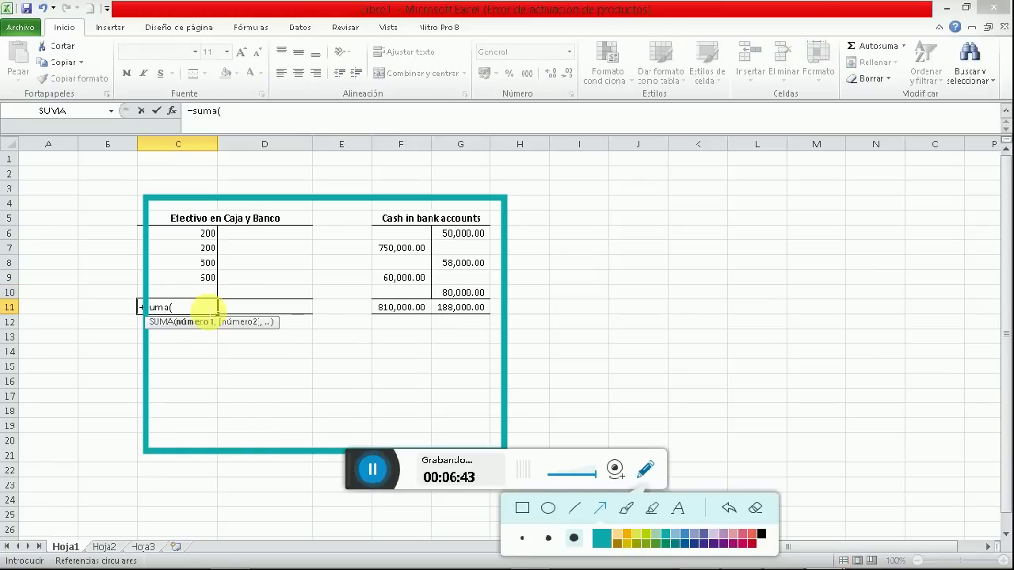
pyautogui.press('Up')
pyautogui.moveTo(210, 277); pyautogui.dragTo(210, 242)
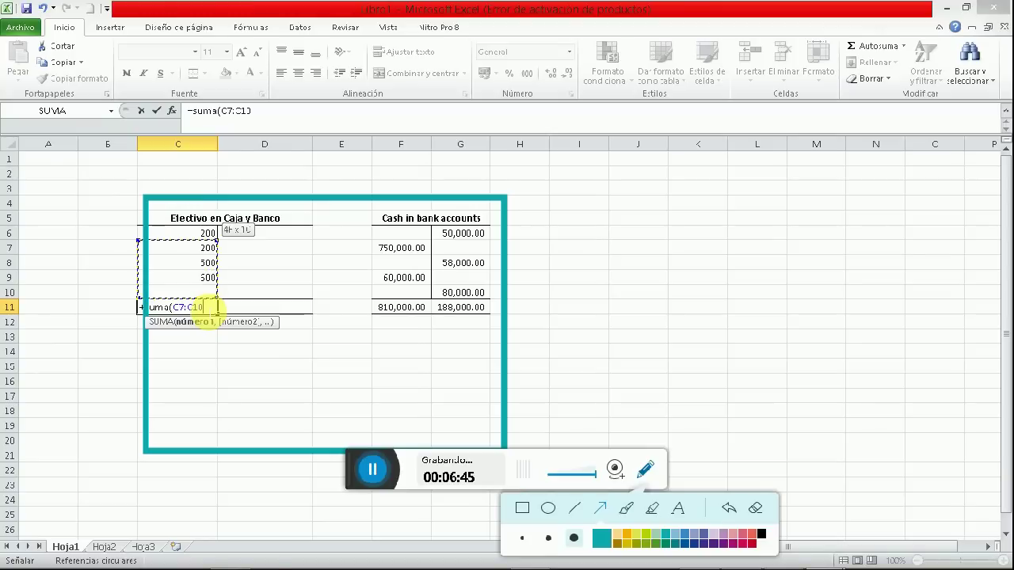
pyautogui.press('Return')
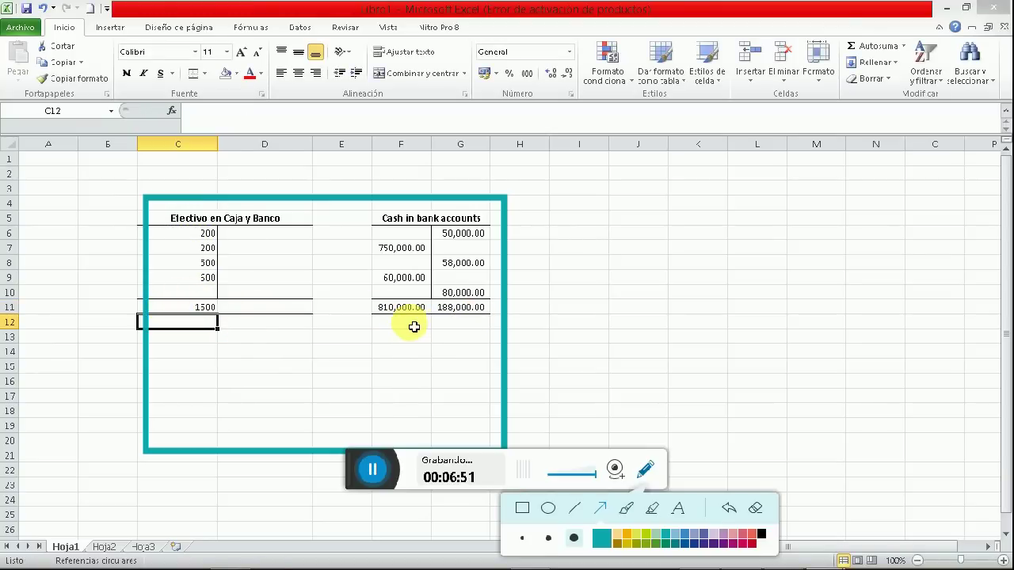
# Step: Enter the formula =F11-G11 in F12, giving the Cash in bank balance of 622,000.00
pyautogui.click(413, 327)
pyautogui.write('+')
pyautogui.press('Up')
pyautogui.write('-')
pyautogui.press('Right')
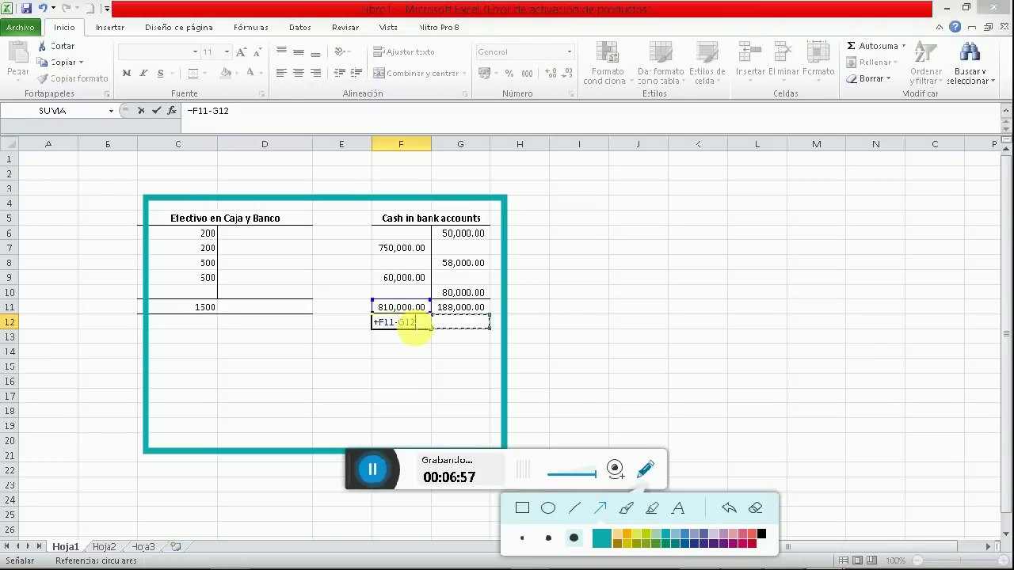
pyautogui.press('Up')
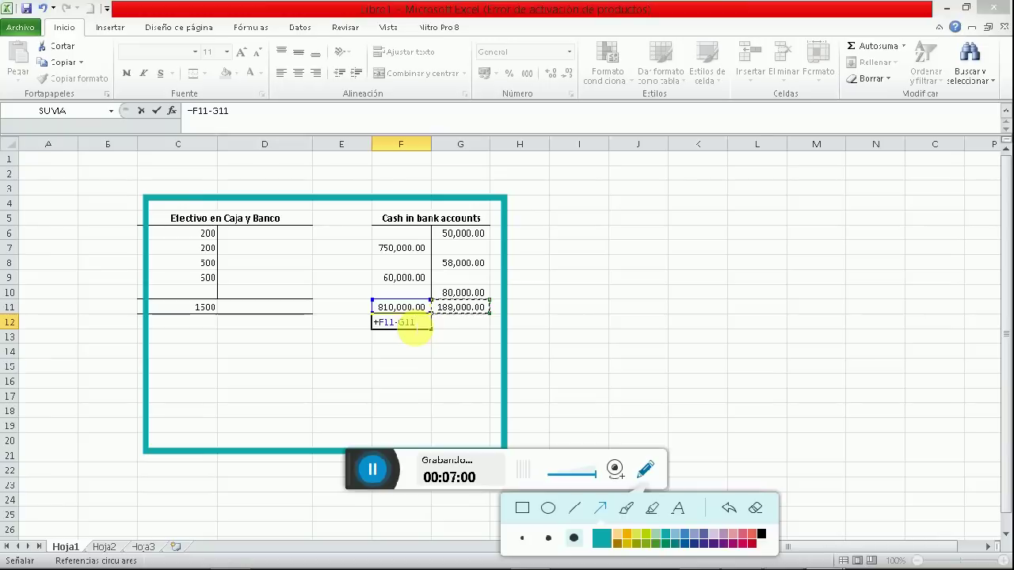
pyautogui.press('Return')
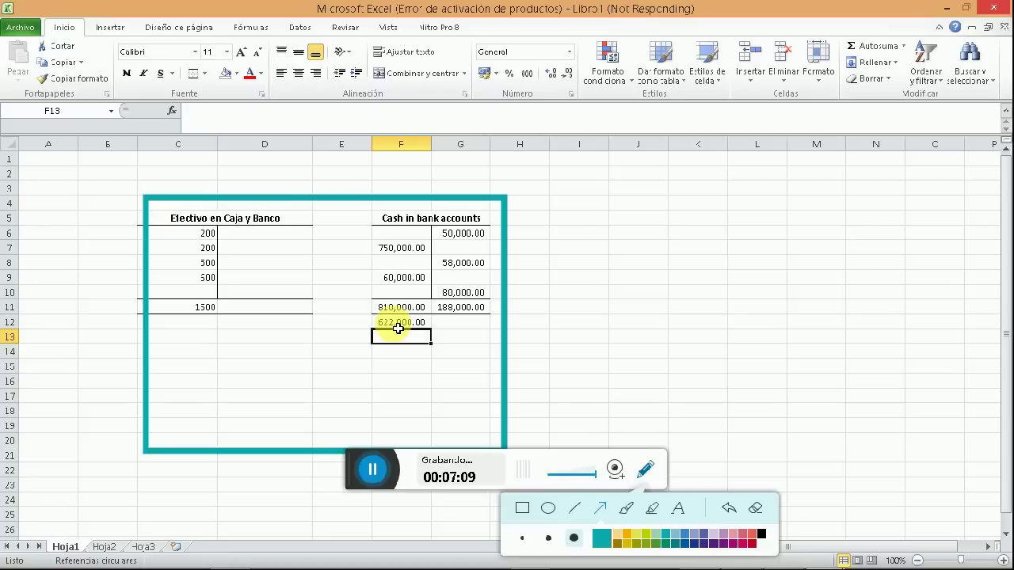
pyautogui.click(397, 347)
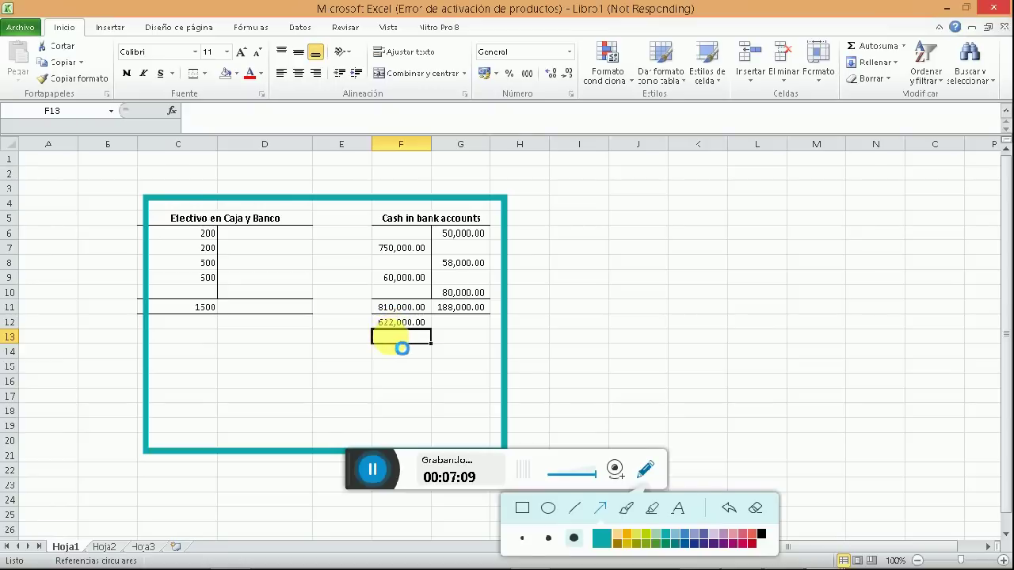
pyautogui.click(371, 472)
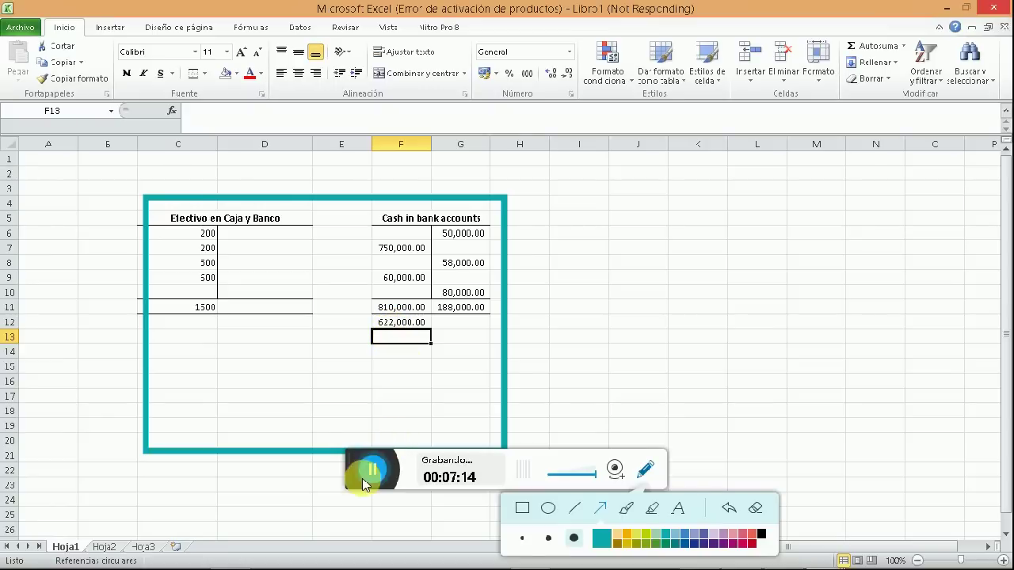